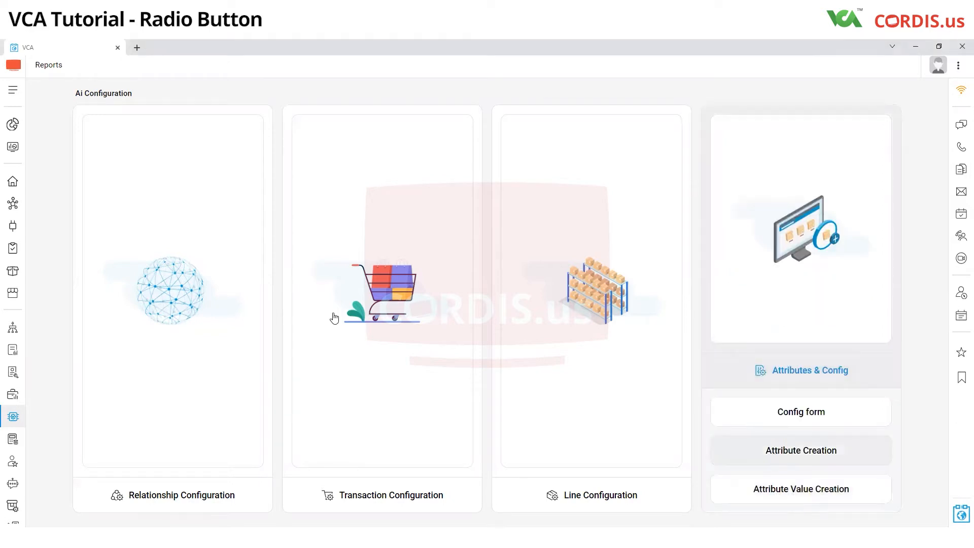
Step: Create a String single variable for the Ai Action Form with the display name vrCityStrng and save it
left_click(127, 338)
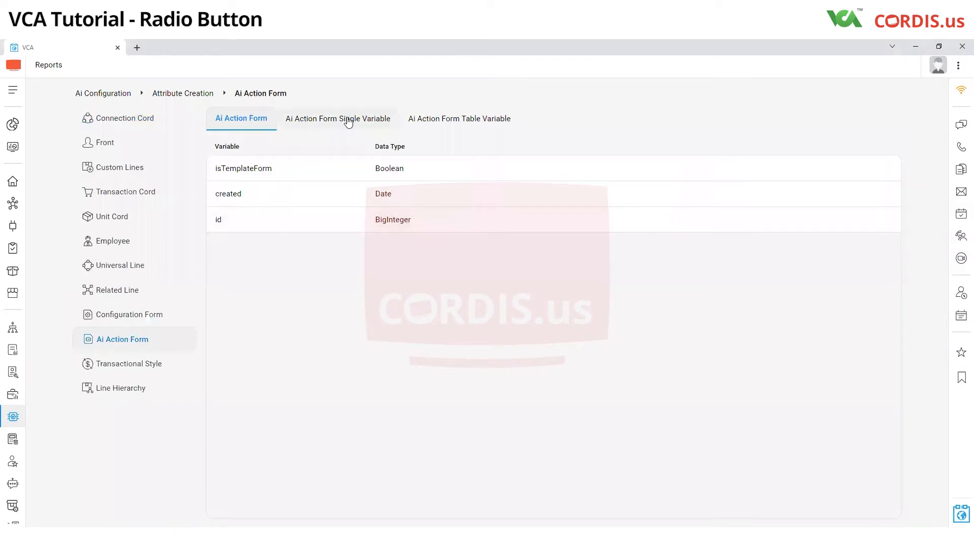
left_click(348, 121)
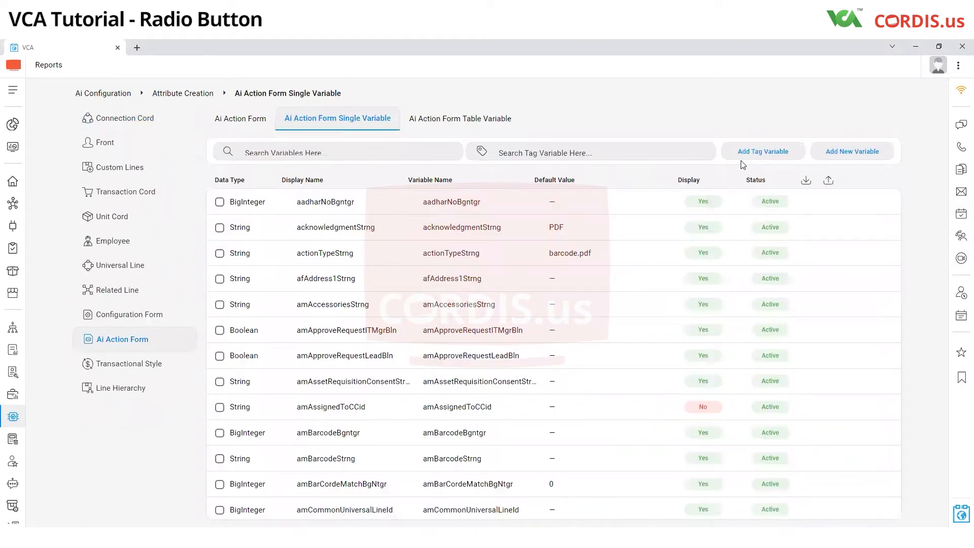
left_click(852, 151)
left_click(182, 151)
left_click(179, 169)
left_click(288, 150)
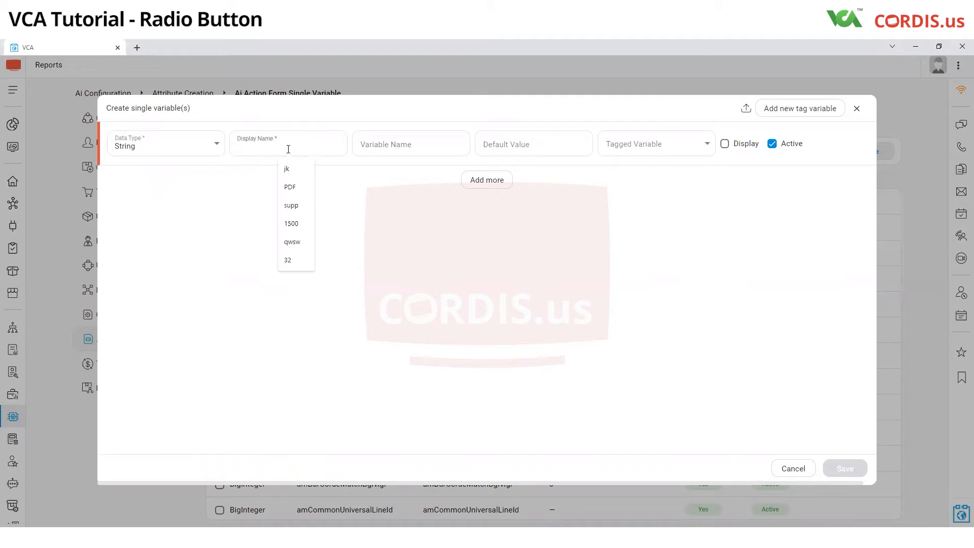
type("vd")
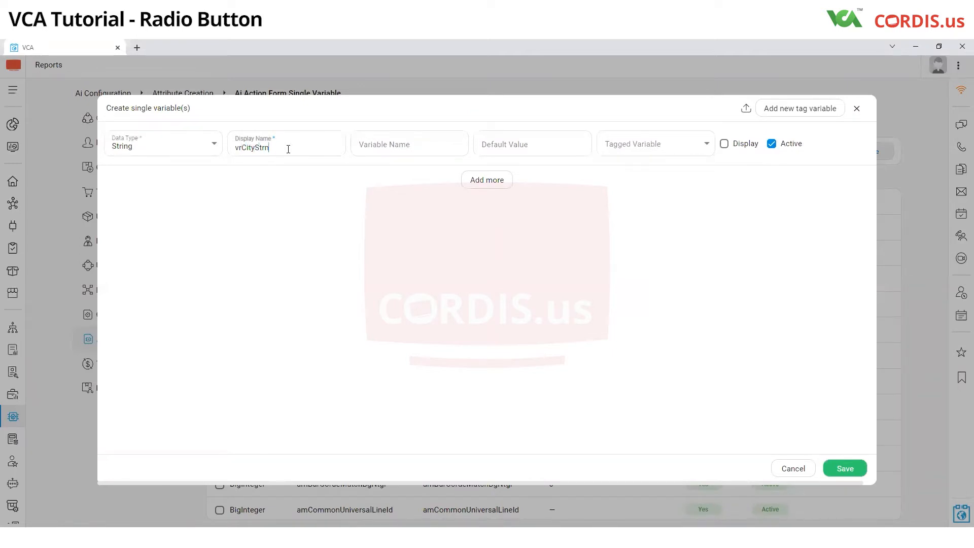
left_click(856, 470)
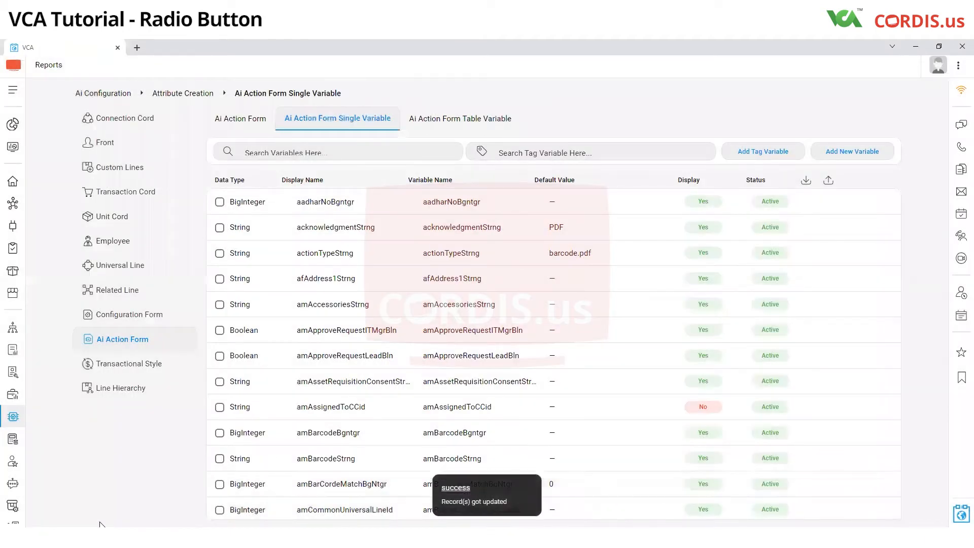
Step: Open Form3 of the TrainingVR transactional style in the form designer
left_click(13, 416)
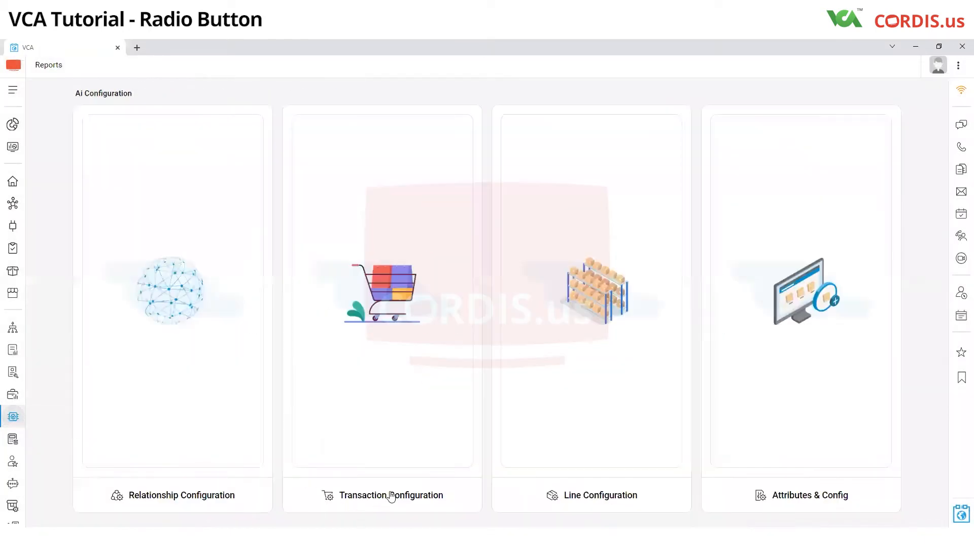
mouse_move(374, 488)
left_click(372, 454)
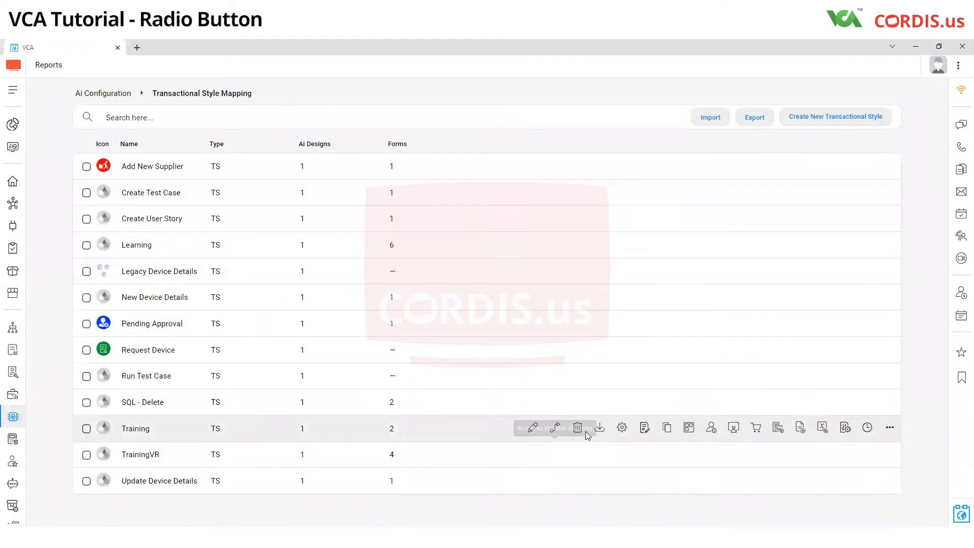
left_click(622, 454)
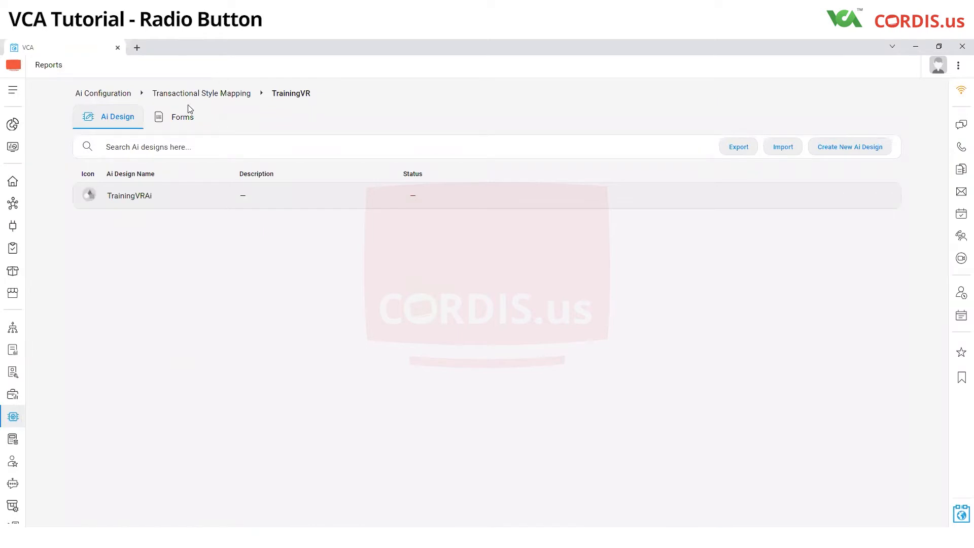
left_click(186, 119)
left_click(823, 276)
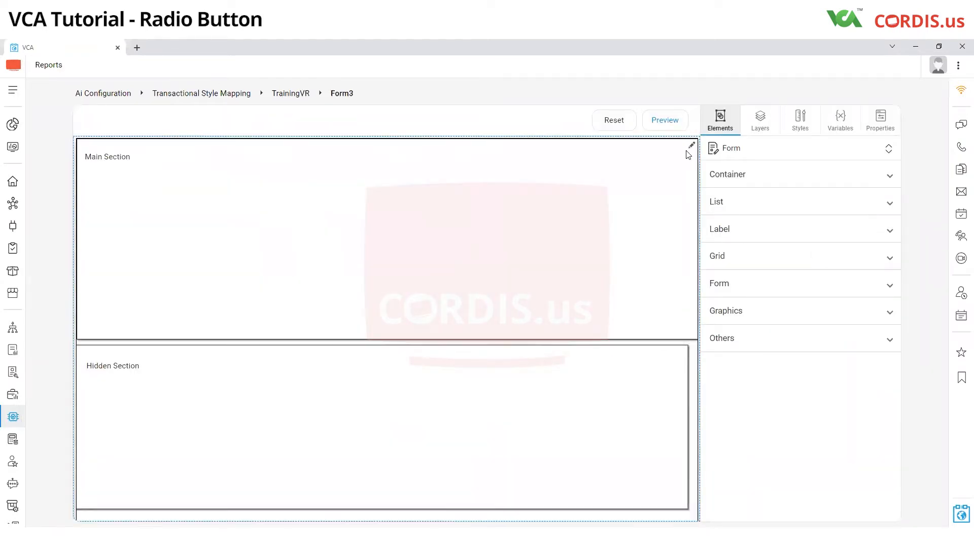
Step: Add three radio buttons side by side to the form's Main Section
left_click(637, 290)
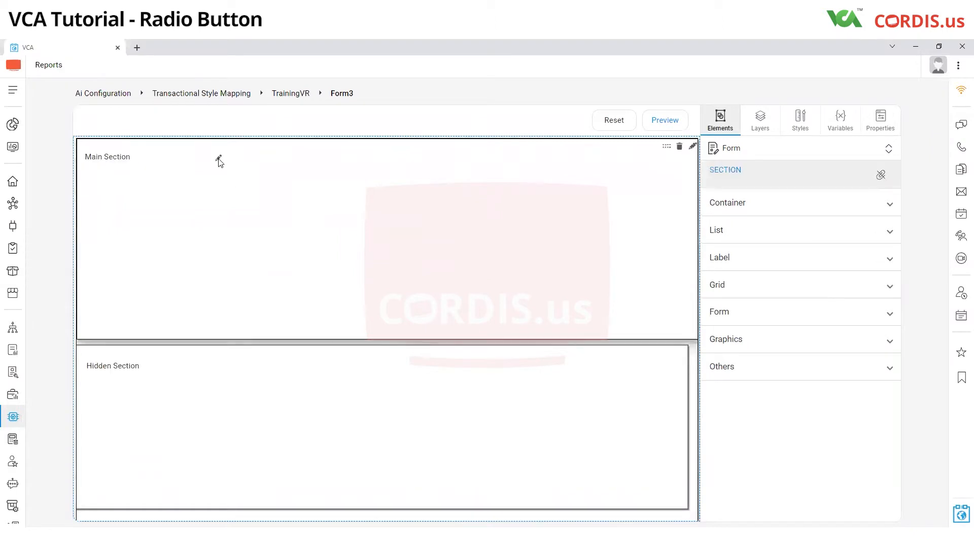
left_click(763, 319)
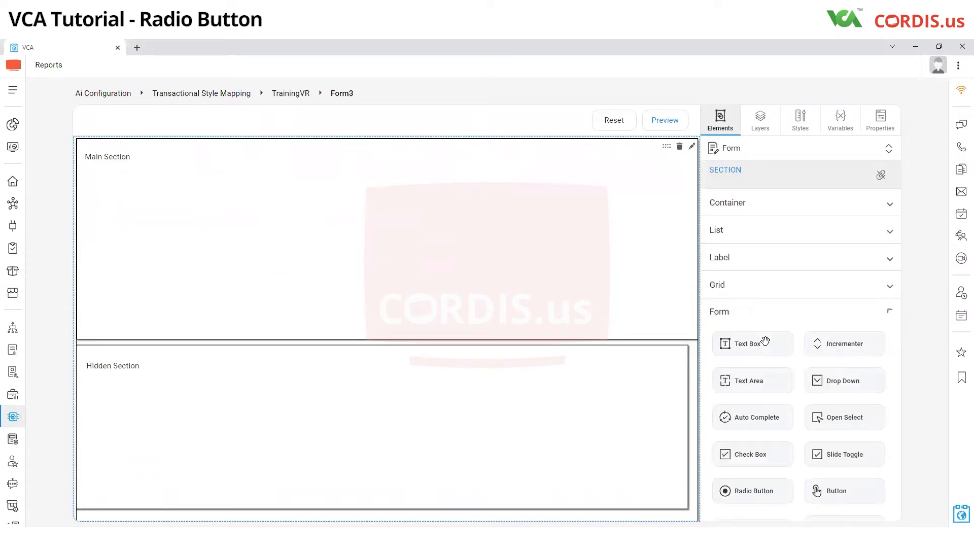
scroll(801, 445, "down", 1)
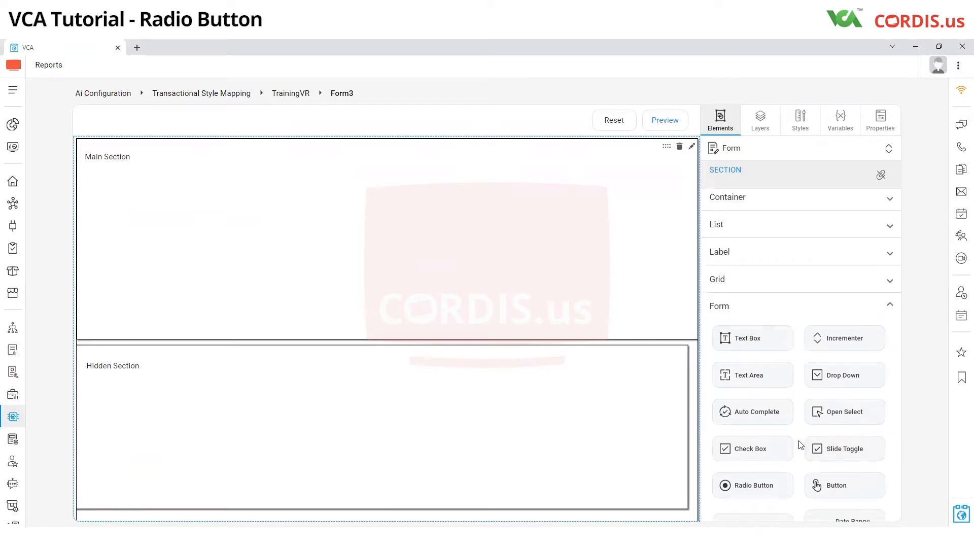
left_click_drag(759, 442, 154, 234)
left_click_drag(746, 442, 278, 233)
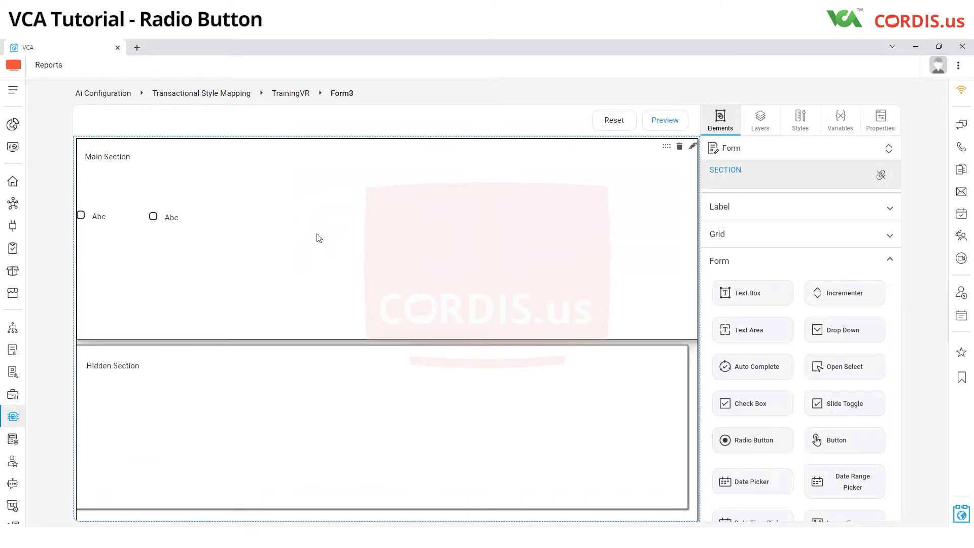
left_click_drag(763, 442, 442, 225)
Step: Reposition the three radio buttons so they are spread out in one row across the Main Section
left_click(309, 223)
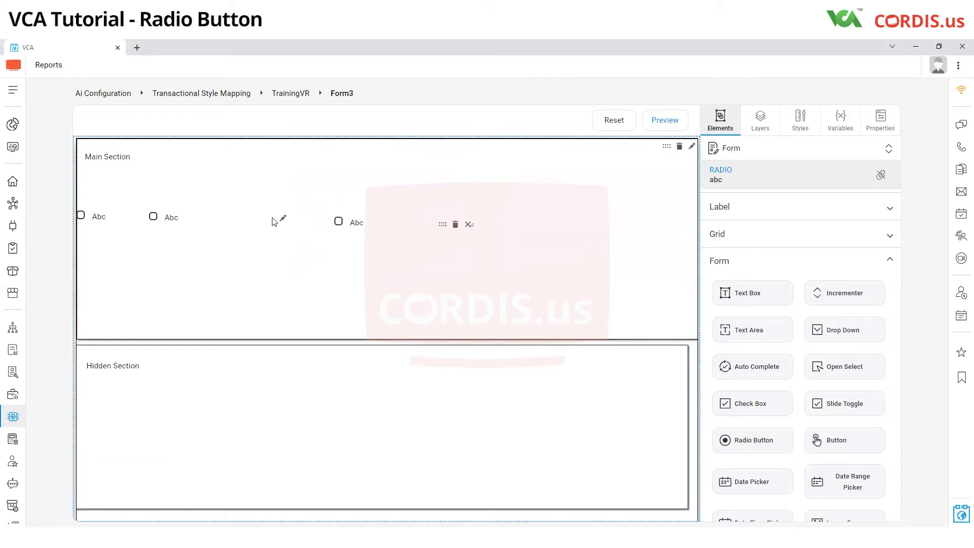
left_click_drag(257, 217, 284, 223)
left_click(467, 224)
left_click_drag(441, 224, 606, 227)
left_click(310, 226)
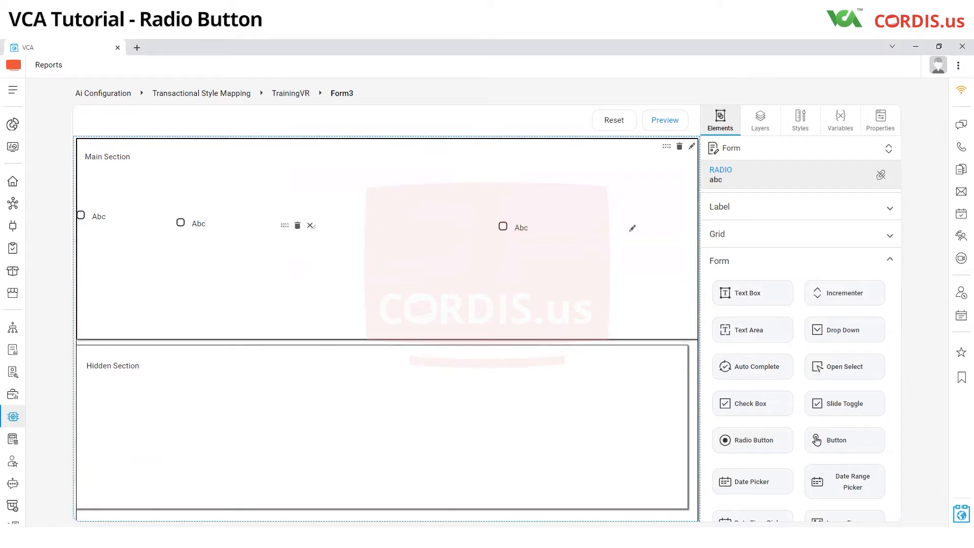
left_click_drag(285, 225, 421, 225)
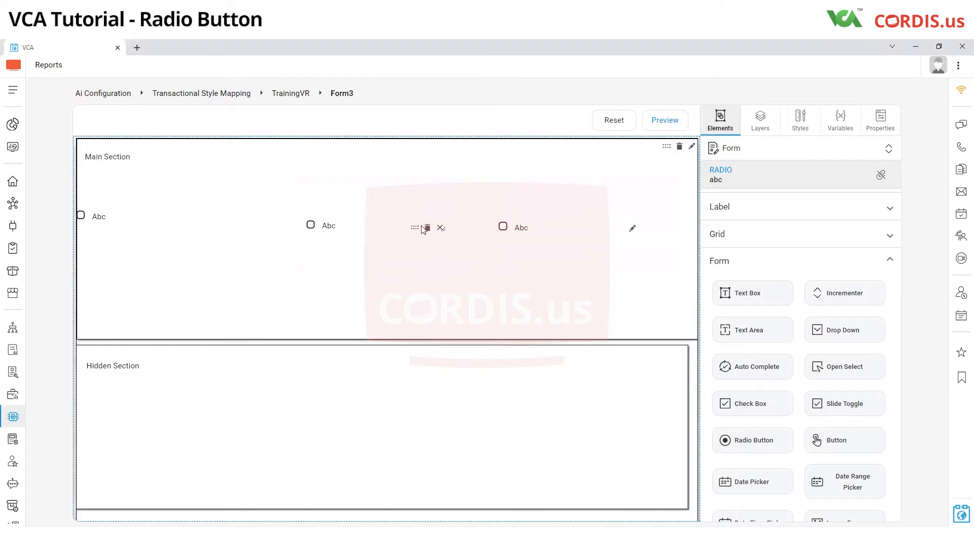
left_click(211, 219)
mouse_move(182, 223)
left_mouse_down()
mouse_move(227, 224)
mouse_move(217, 224)
left_mouse_up()
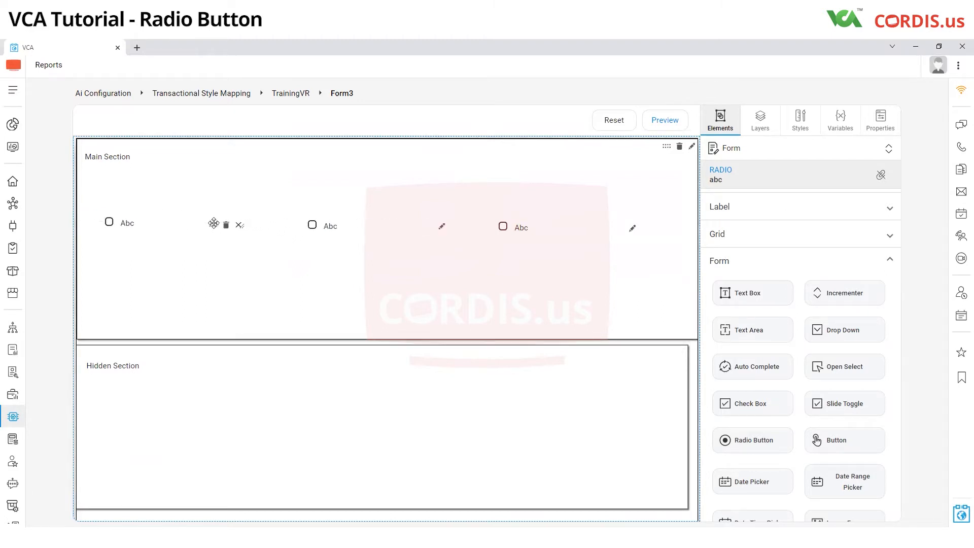
Step: Preview the form, try selecting the first and second radio buttons, and close the preview
left_click(671, 127)
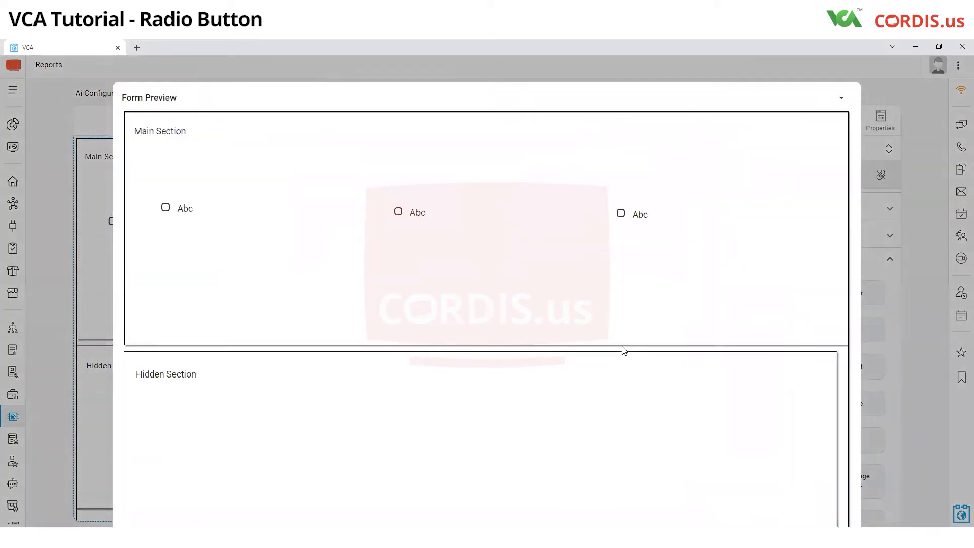
left_click(178, 213)
left_click(166, 208)
left_click(397, 213)
left_click(94, 242)
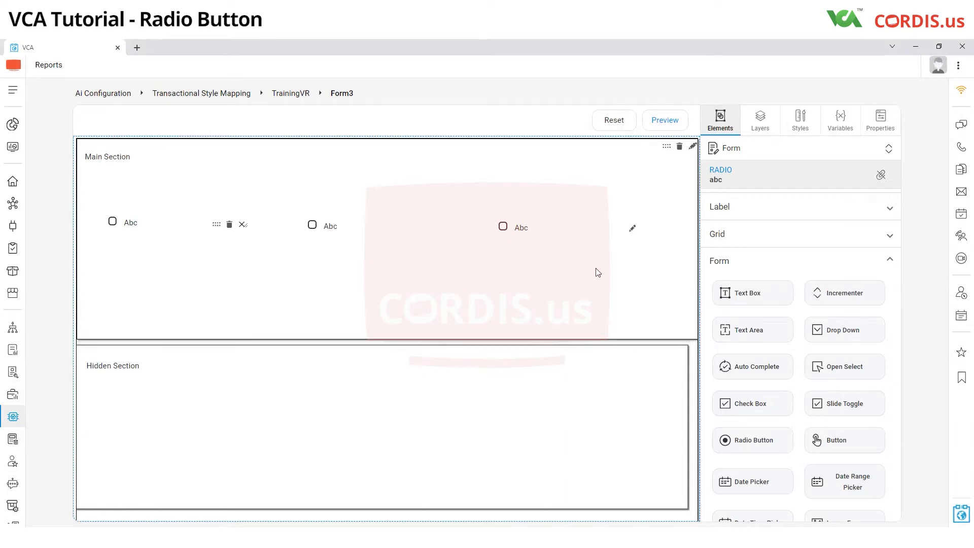
Step: Label the three radio buttons in order as Bengaluru, Hyderabad and Chennai
left_click(873, 126)
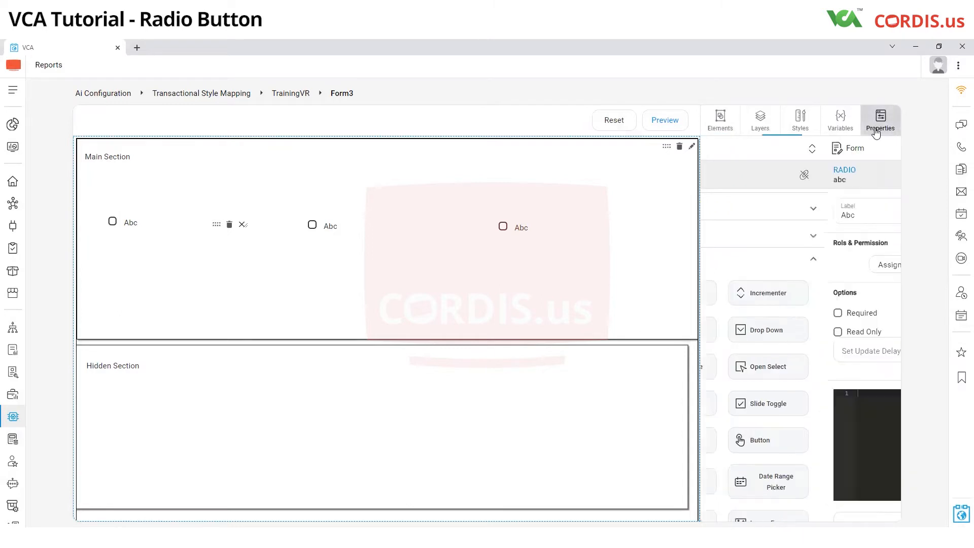
left_click_drag(770, 214, 716, 219)
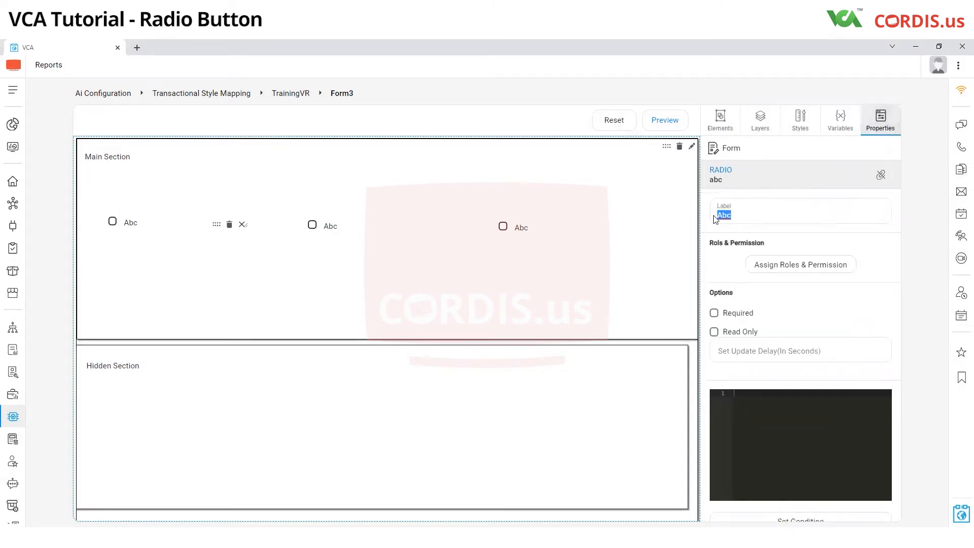
type("Bengaluru")
left_click(441, 228)
left_click_drag(735, 215, 709, 217)
type("Hyderaba")
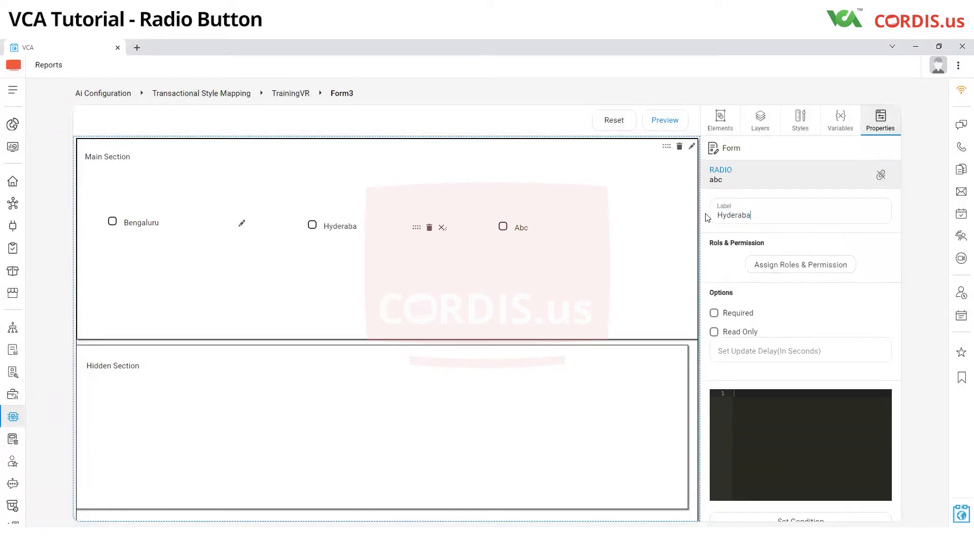
type("d")
left_click(642, 228)
type("Chennai")
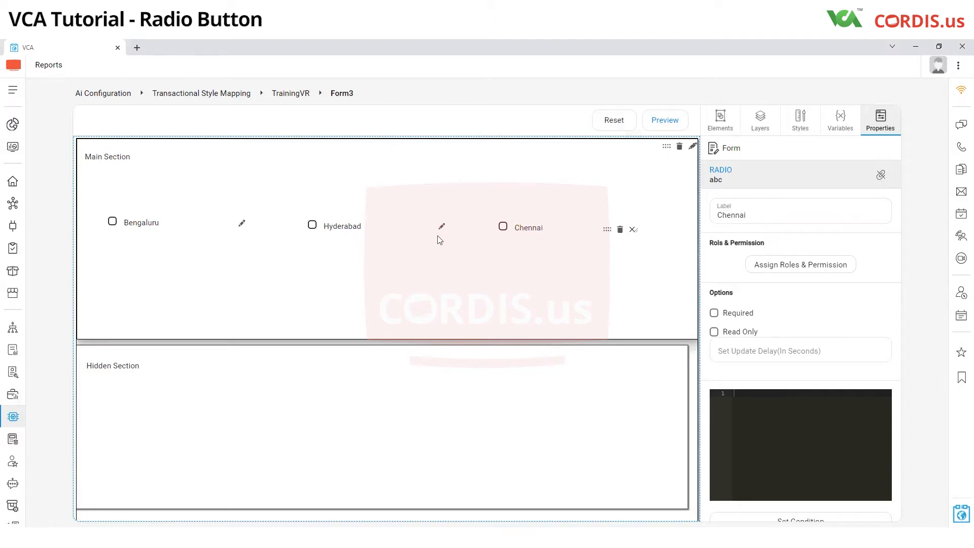
Step: Bind the Bengaluru radio button to the AiActionForm single variable VrCityStrng, searching the variables for "vr"
left_click(242, 225)
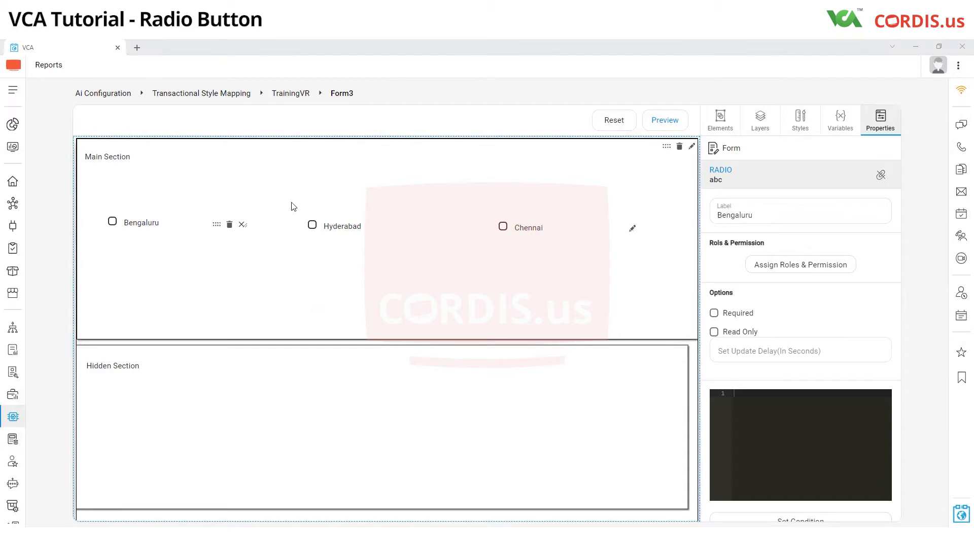
left_click(838, 130)
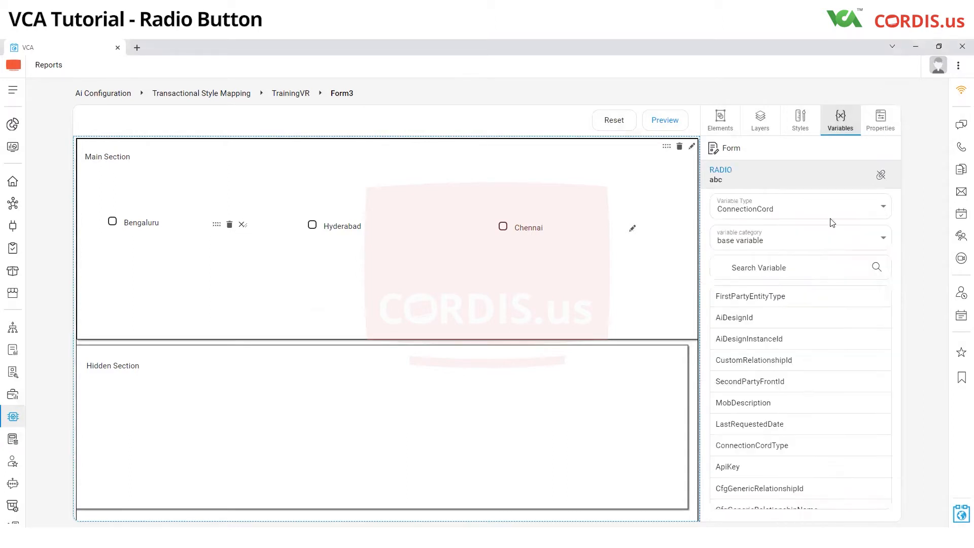
left_click(815, 213)
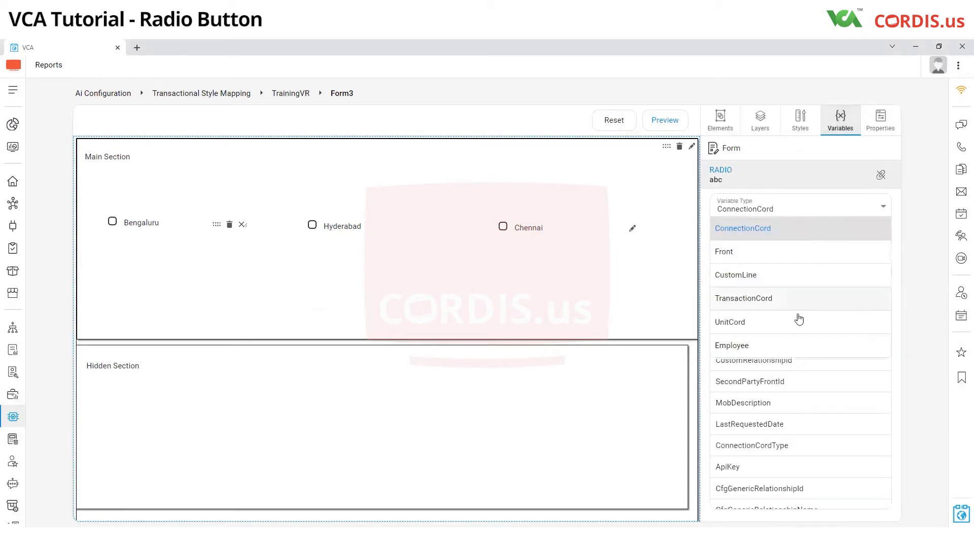
scroll(770, 331, "down", 2)
left_click(768, 338)
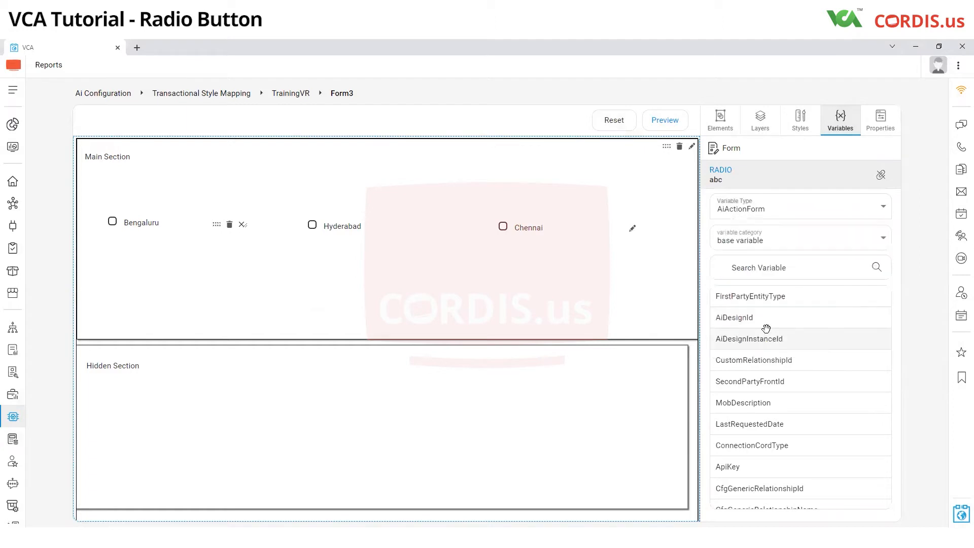
left_click(771, 249)
left_click(769, 285)
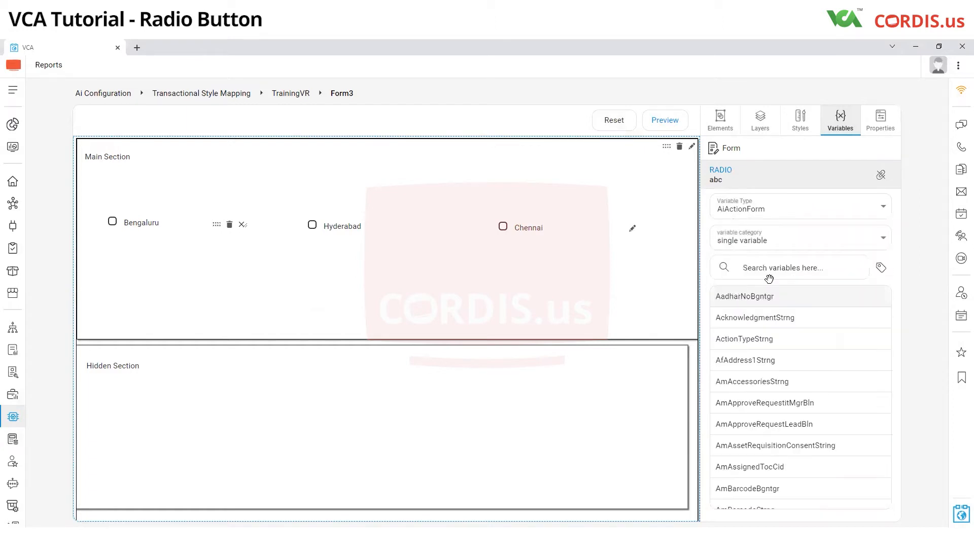
left_click(772, 270)
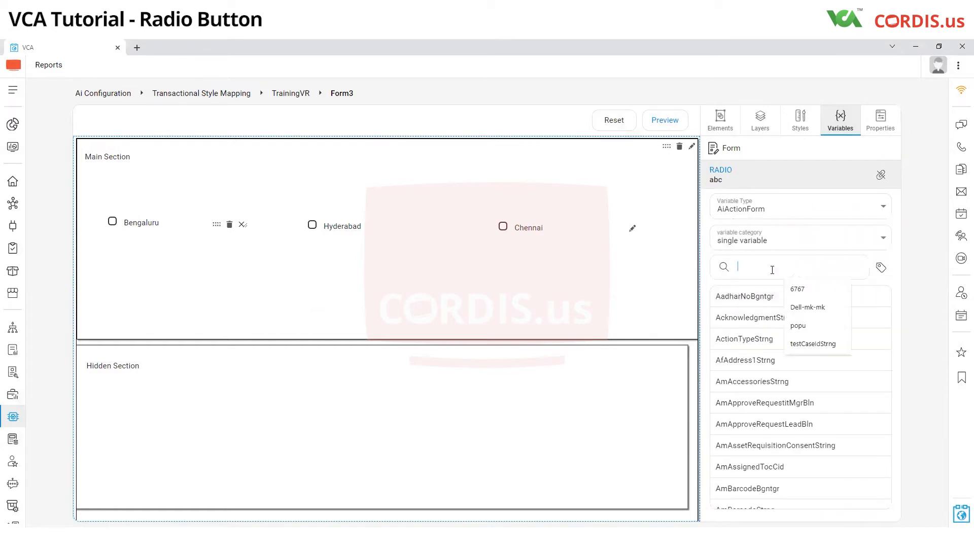
type("vr")
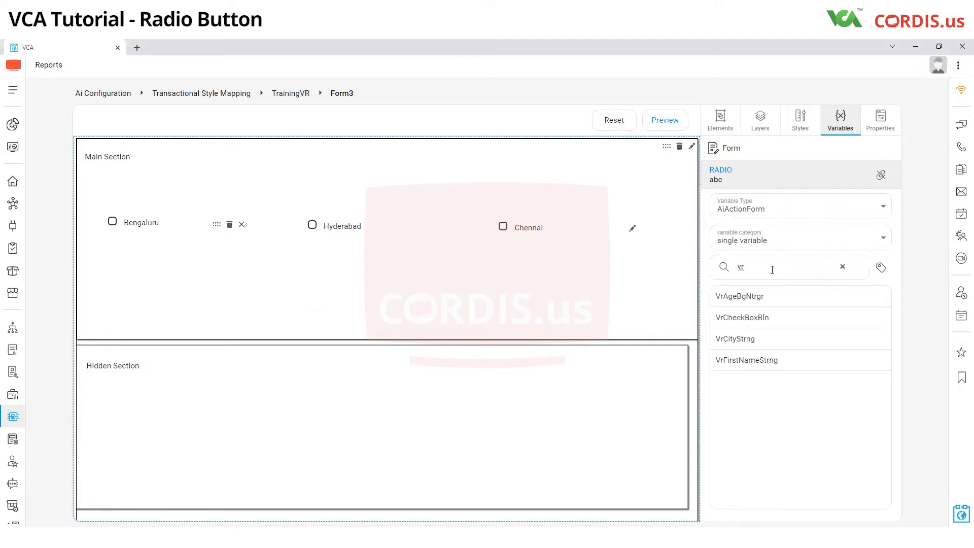
left_click(733, 339)
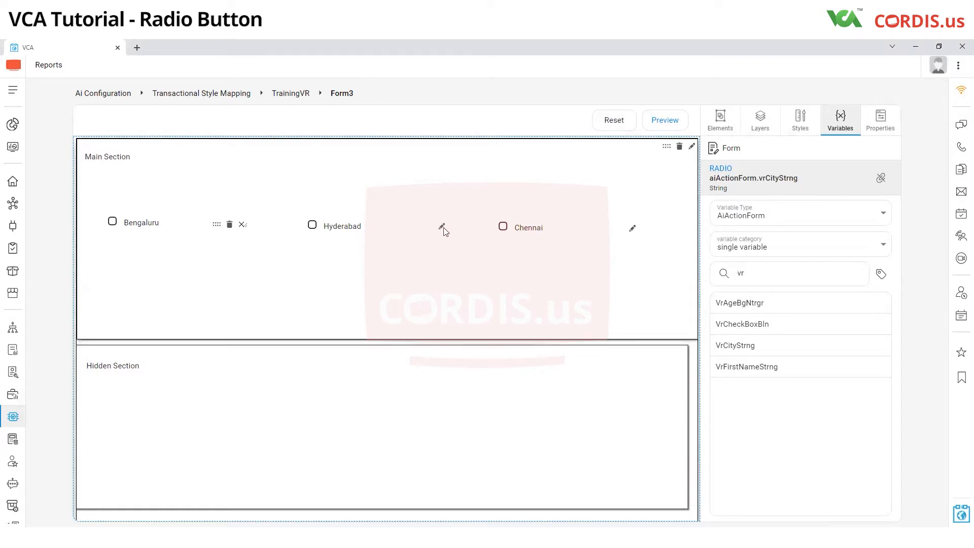
Step: Bind the Hyderabad and Chennai radio buttons to the same VrCityStrng variable
left_click(443, 229)
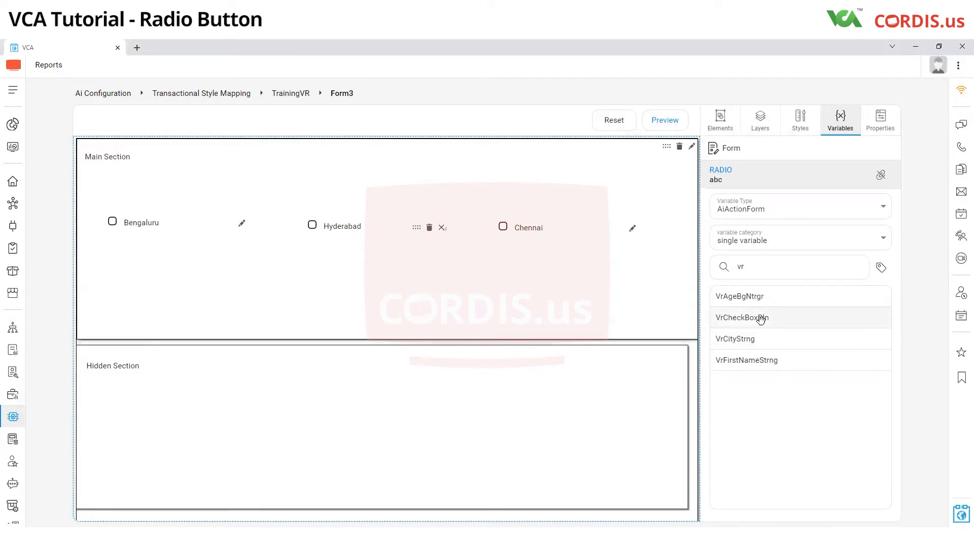
left_click(757, 340)
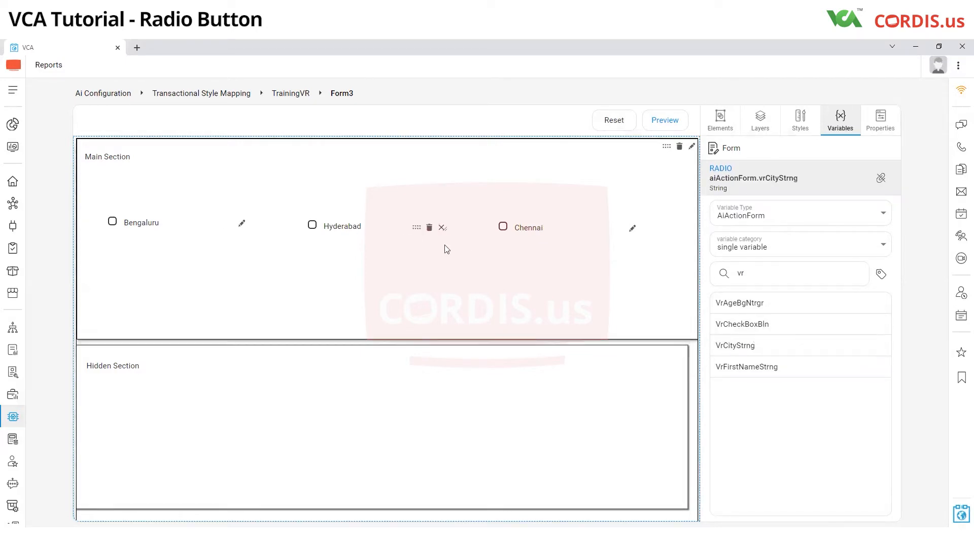
left_click(634, 231)
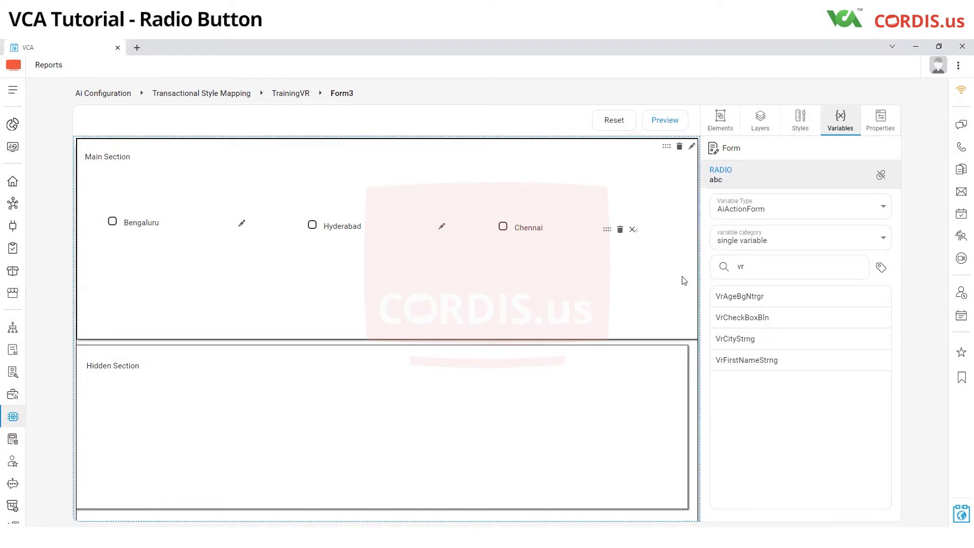
left_click(750, 342)
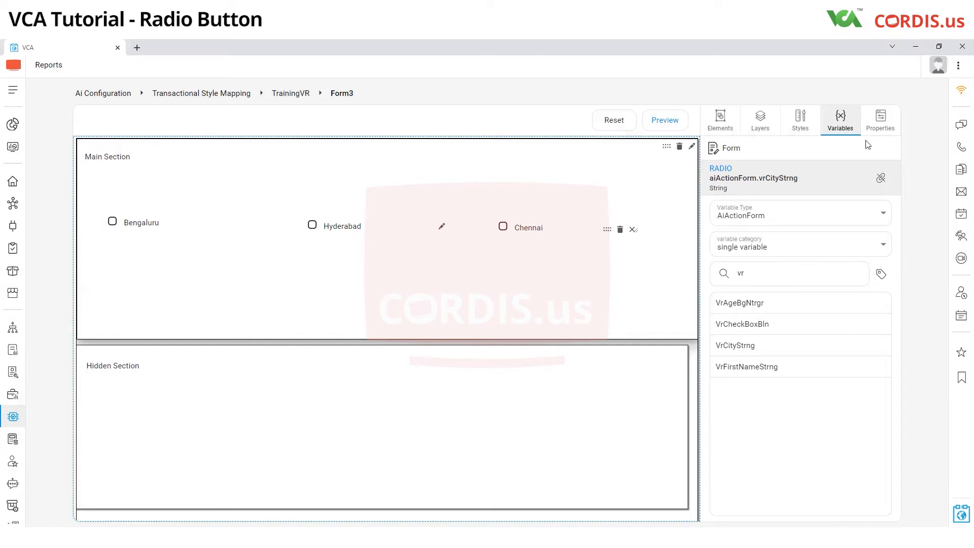
Step: Set the validation value of the Bengaluru radio button to BENGALURU
left_click(878, 125)
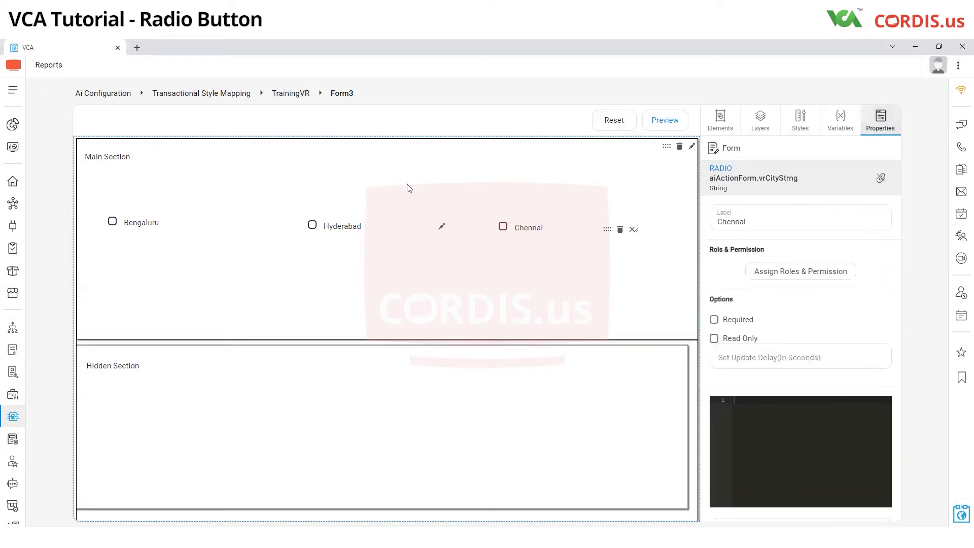
left_click(243, 225)
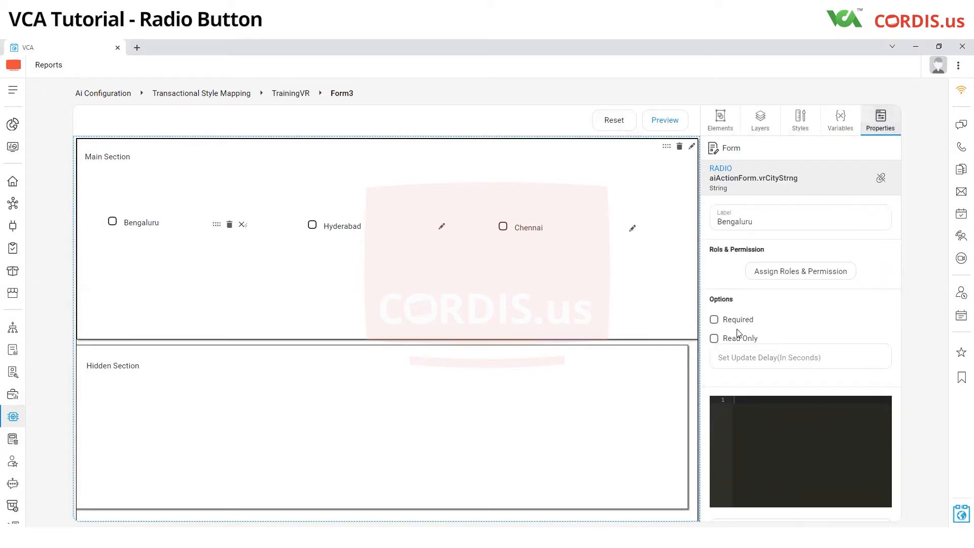
scroll(736, 333, "down", 3)
scroll(744, 347, "down", 2)
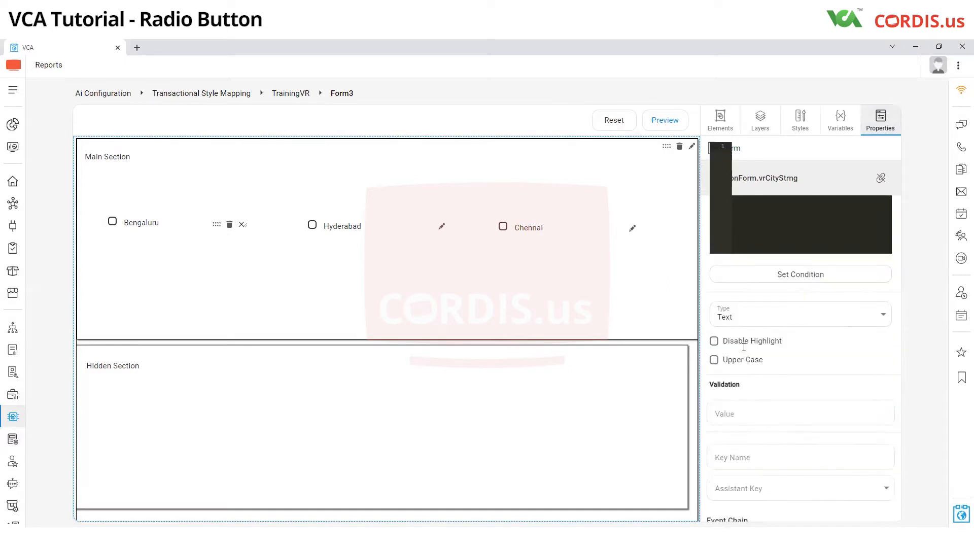
left_click(735, 414)
type("BENGALURU")
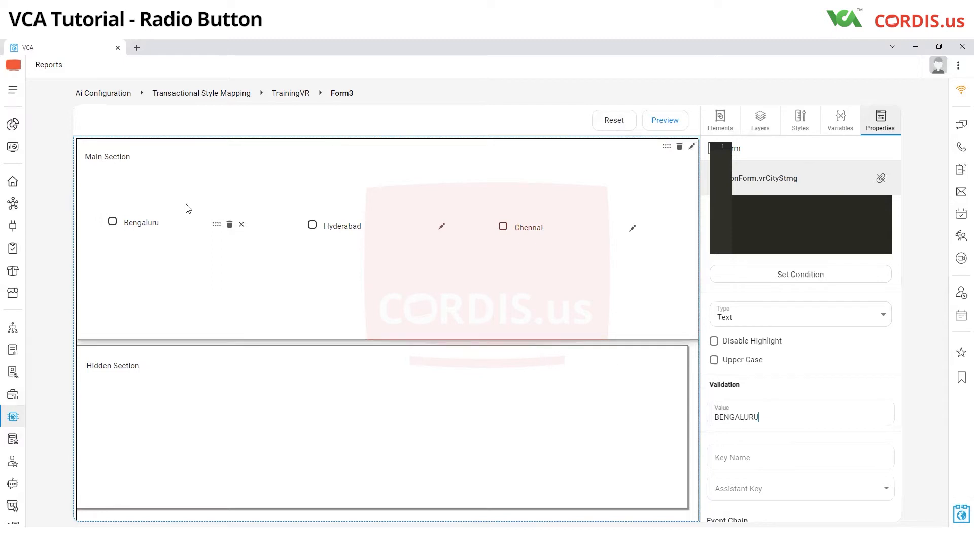
Step: Set the validation values of the Hyderabad and Chennai radio buttons to HYDERABAD and CHENNAI respectively
left_click(441, 225)
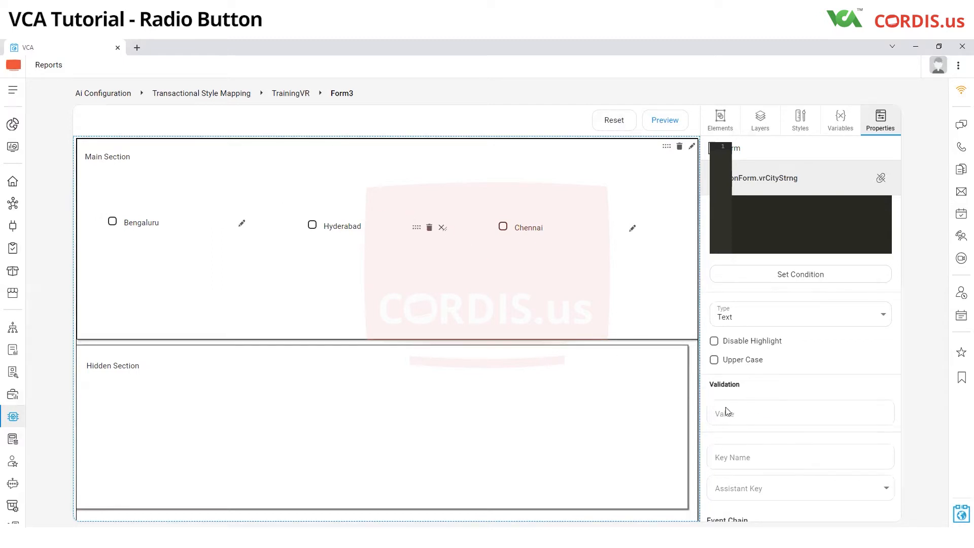
left_click(737, 415)
type("HYDERABAD")
left_click(633, 228)
left_click(710, 417)
type("C")
Step: Save Form3 from its preview and try selecting Bengaluru, Hyderabad and Chennai in turn before closing it
left_click(662, 122)
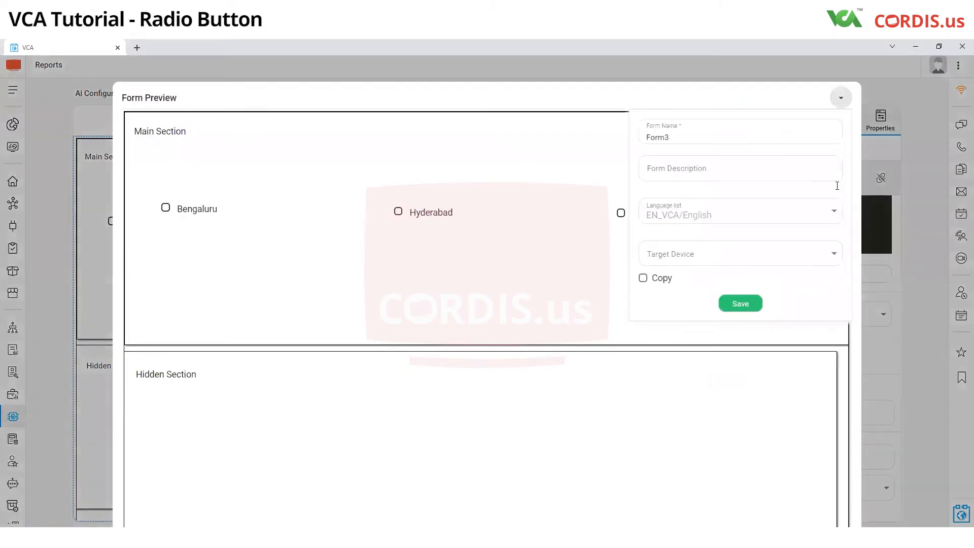
left_click(737, 305)
left_click(164, 210)
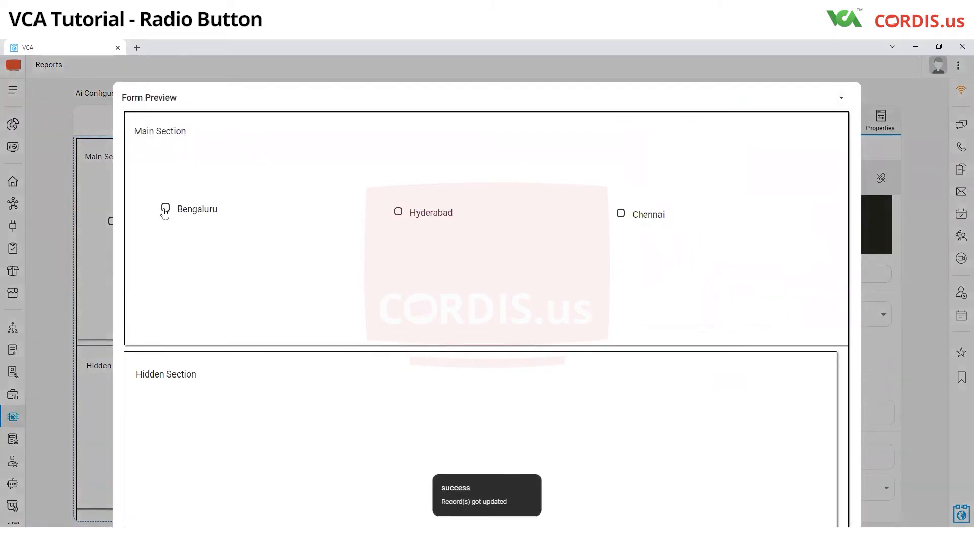
left_click(397, 212)
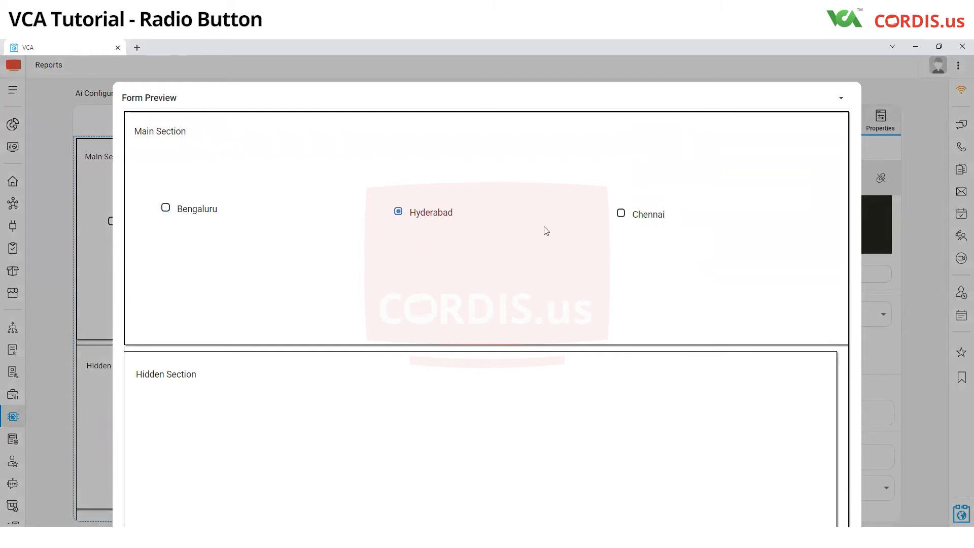
left_click(622, 214)
left_click(567, 66)
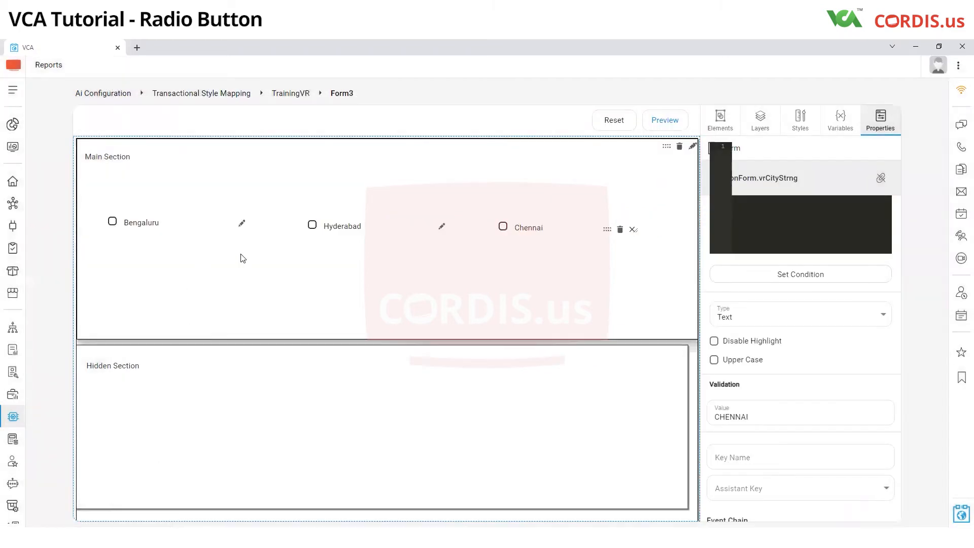
Step: Add a text box to the Main Section below the Bengaluru radio button and open it for editing
left_click(241, 225)
scroll(771, 366, "up", 5)
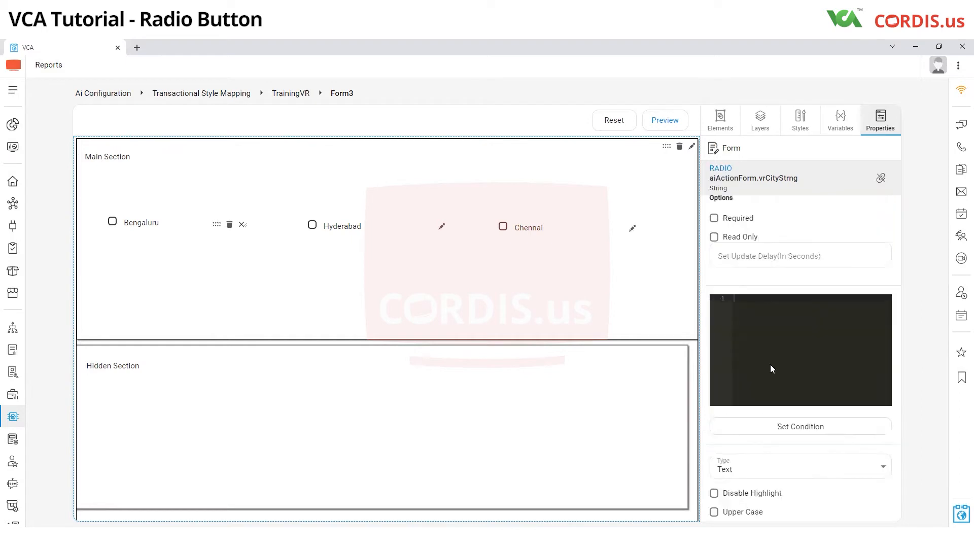
left_click(757, 124)
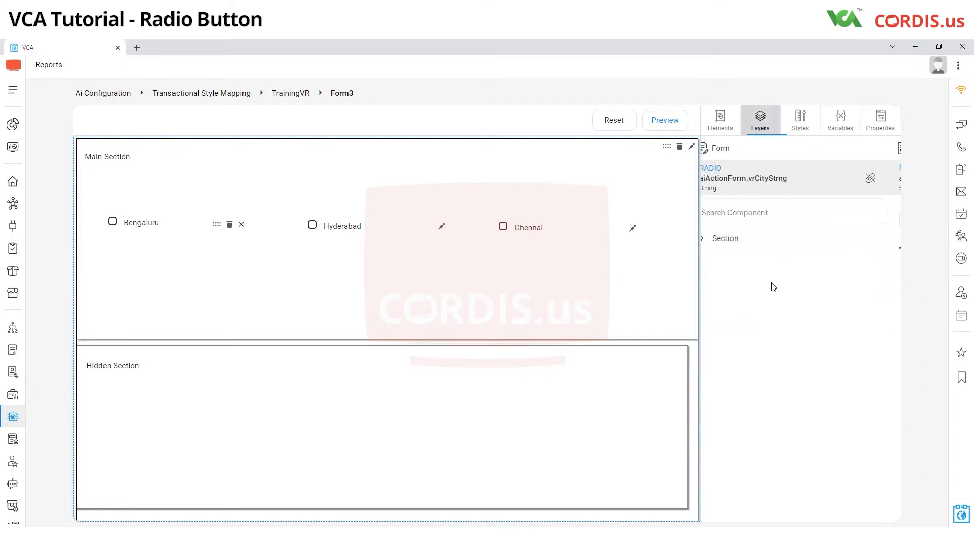
left_click(721, 121)
left_click_drag(752, 356, 314, 300)
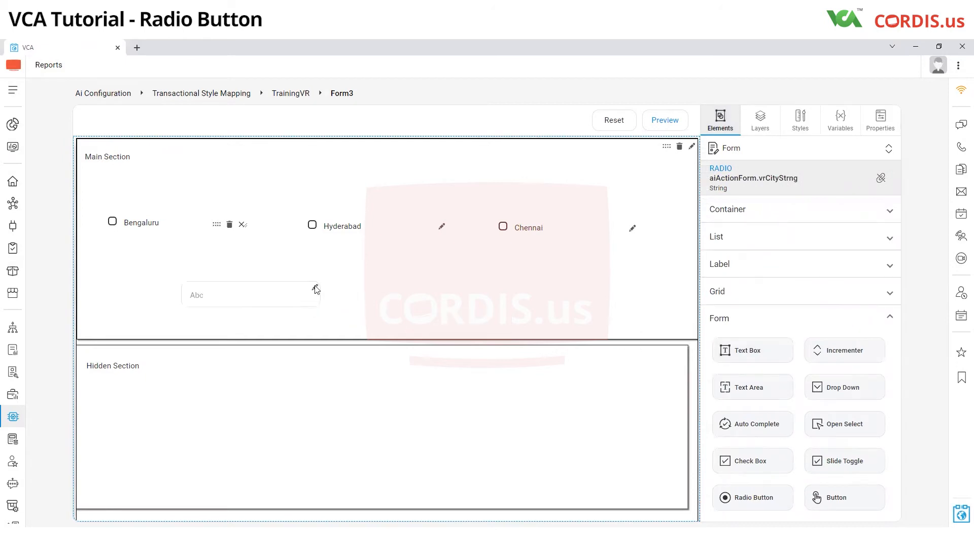
left_click(305, 287)
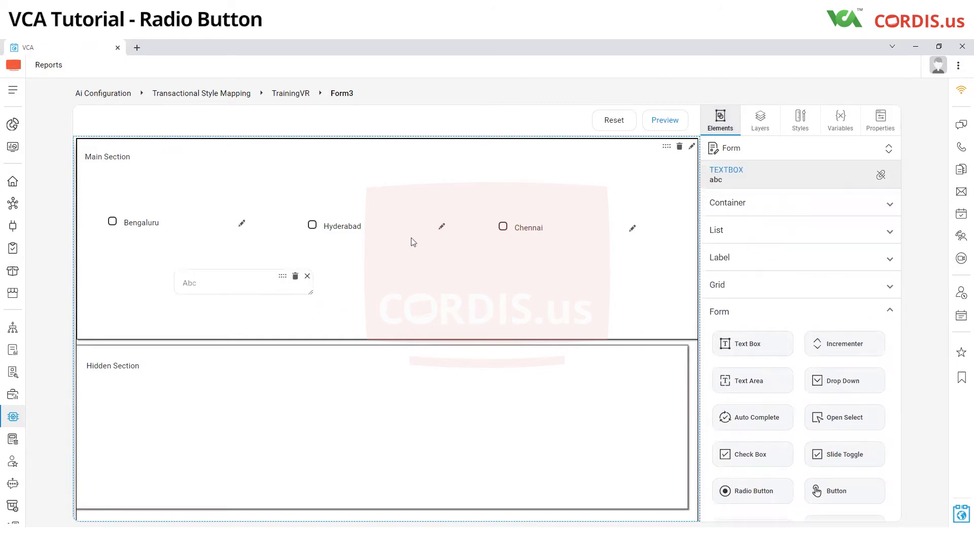
Step: Set the text box's condition to console.log(fg.value['aiActionForm.vrCityStrng']) in the Expression Editor and save it
left_click(884, 127)
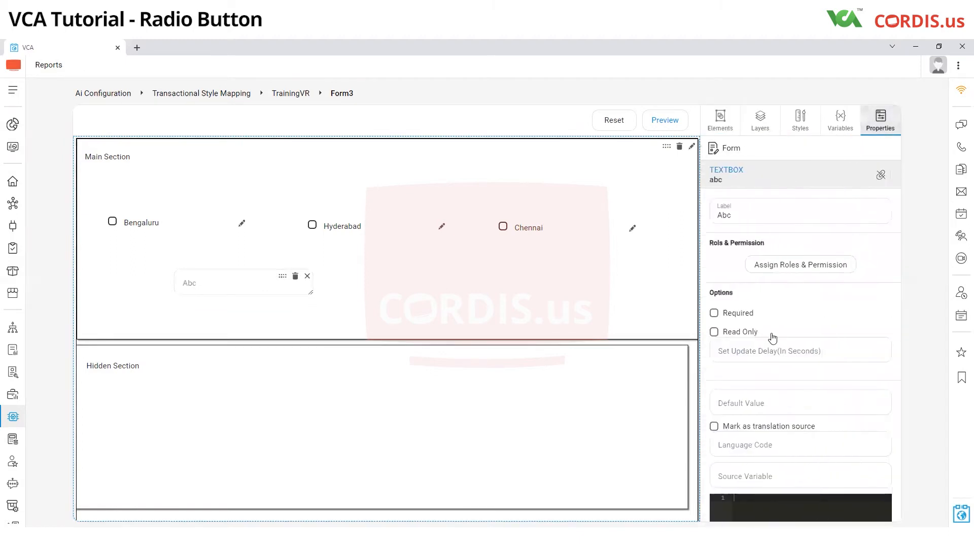
scroll(772, 337, "down", 4)
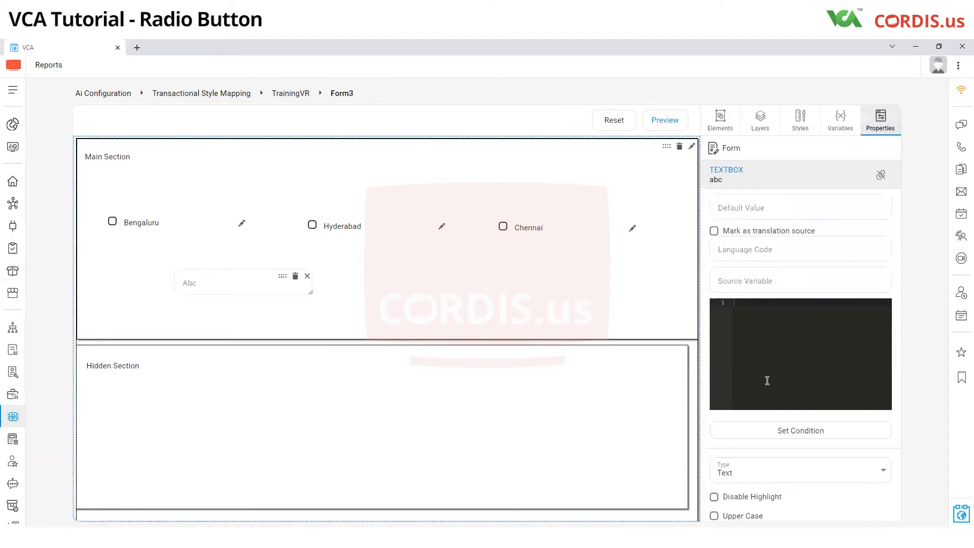
left_click(779, 423)
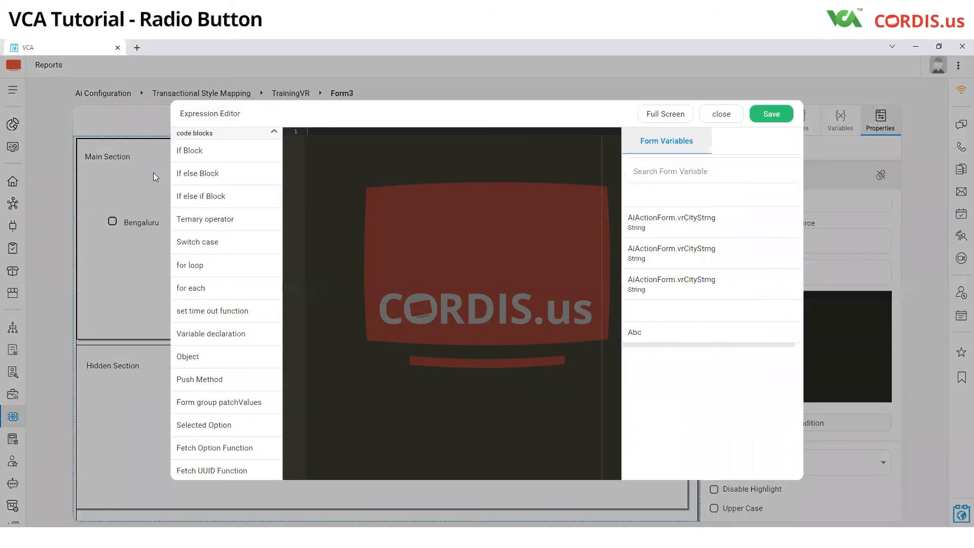
type("console.log(")
left_click_drag(678, 287, 401, 235)
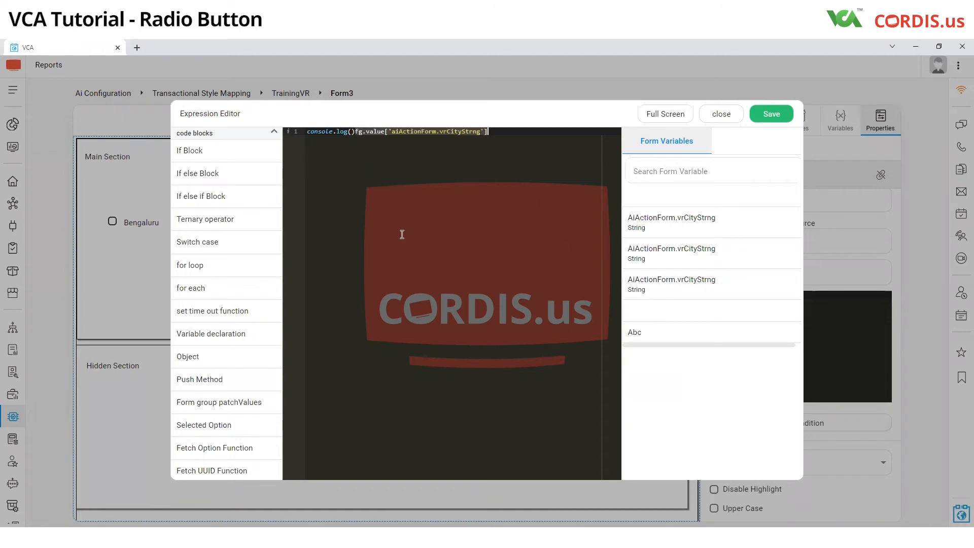
key("ctrl+z")
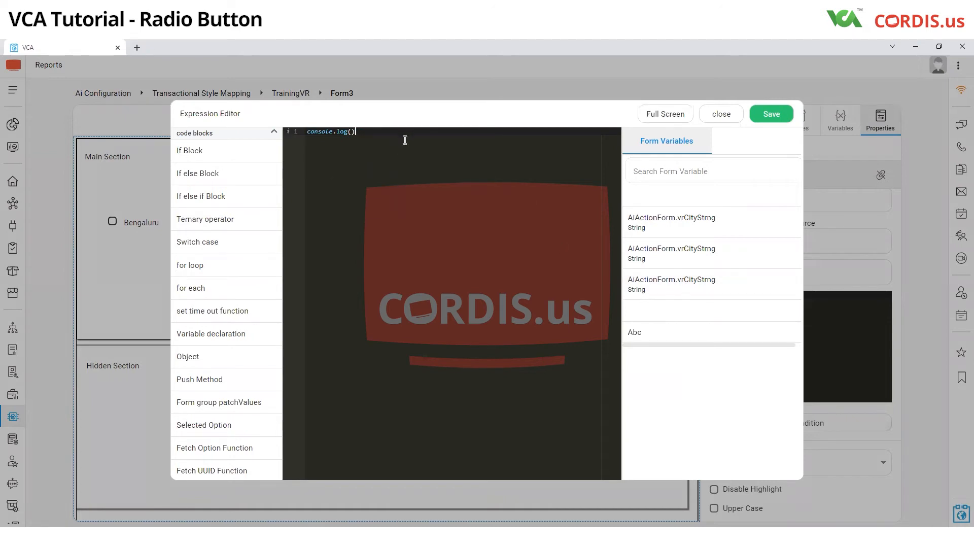
type("fg.value['aiActionForm.vrCityStrng']")
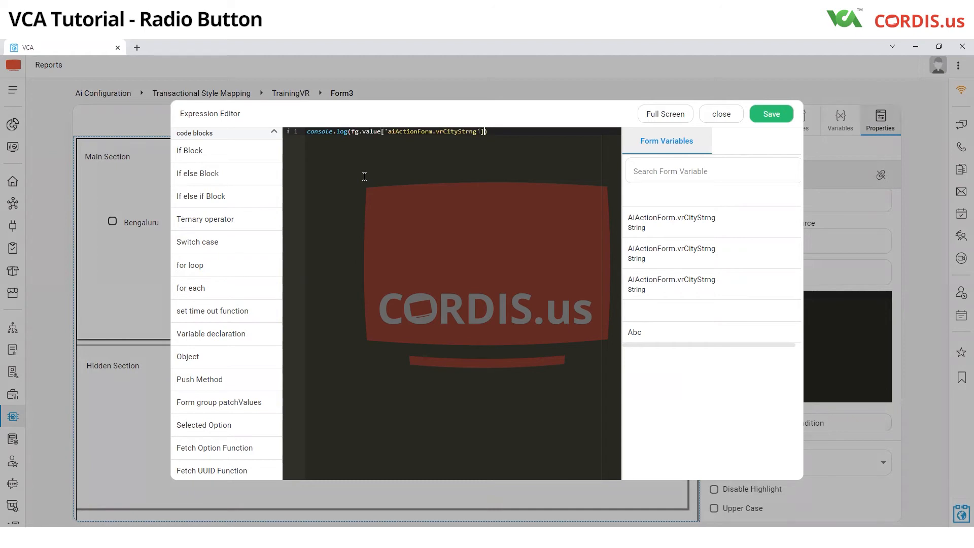
left_click(780, 115)
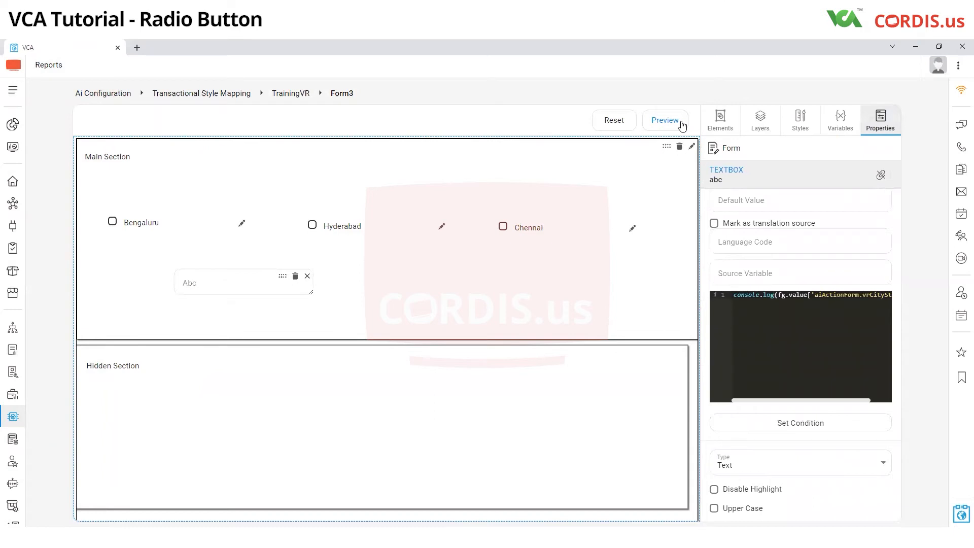
Step: Clear the browser's DevTools console, preview the form and bring the console up over the preview
key("F12")
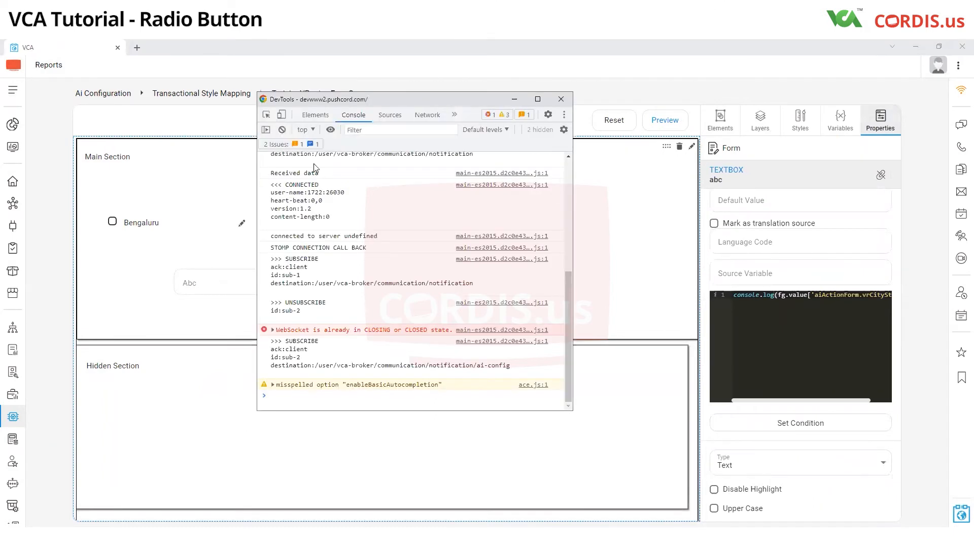
left_click(282, 130)
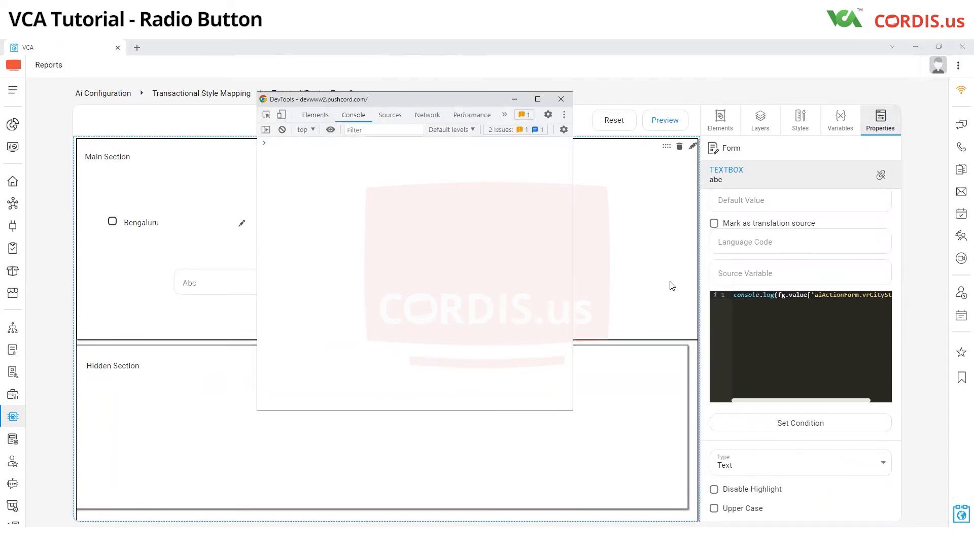
key("F12")
left_click(666, 119)
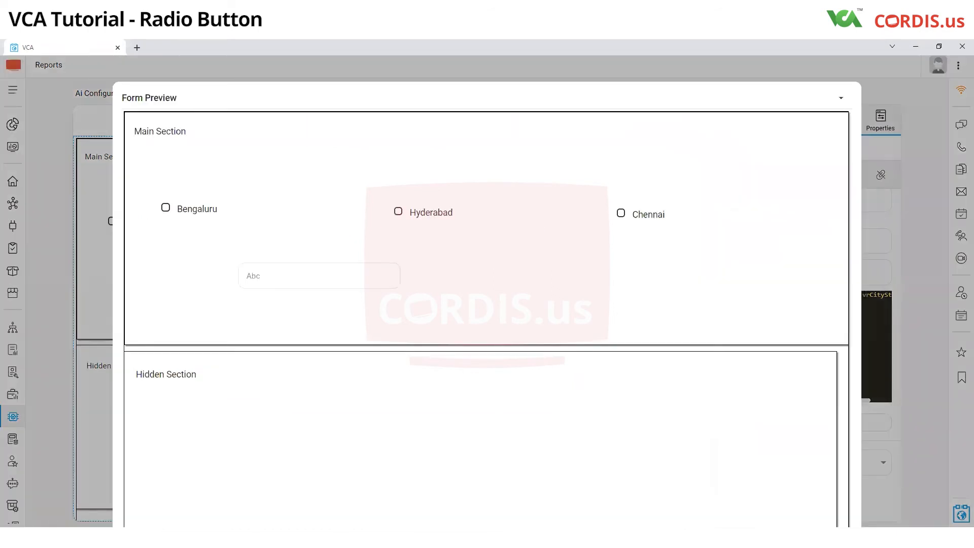
key("F12")
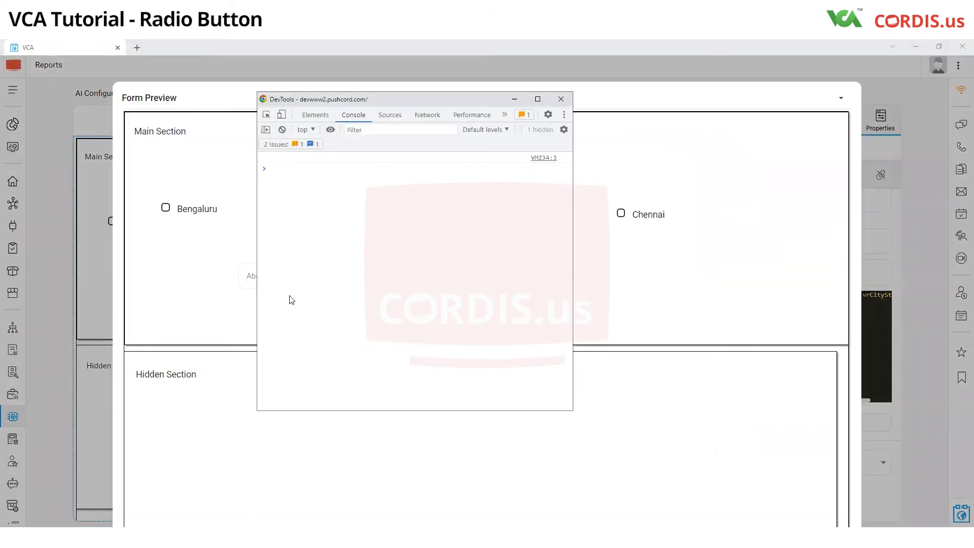
Step: Select Bengaluru, Hyderabad and Chennai in turn in the preview, checking the value logged in the console after each, and close the preview
left_click(165, 208)
left_click(165, 208)
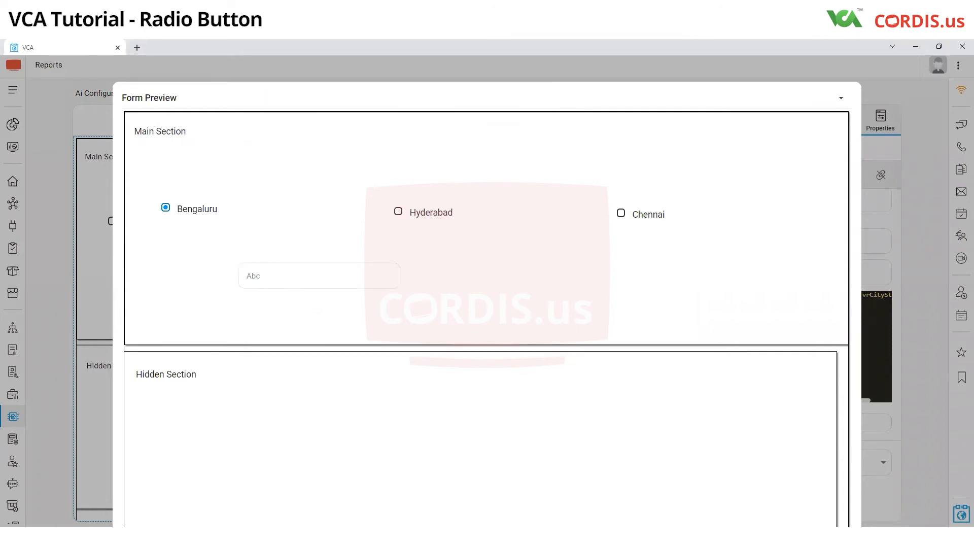
key("alt+Tab")
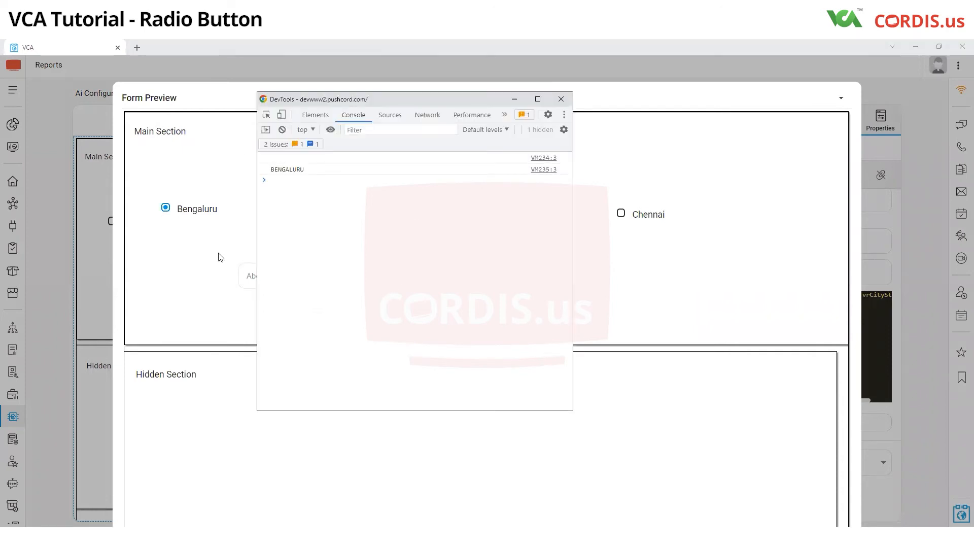
left_click(232, 243)
left_click(400, 212)
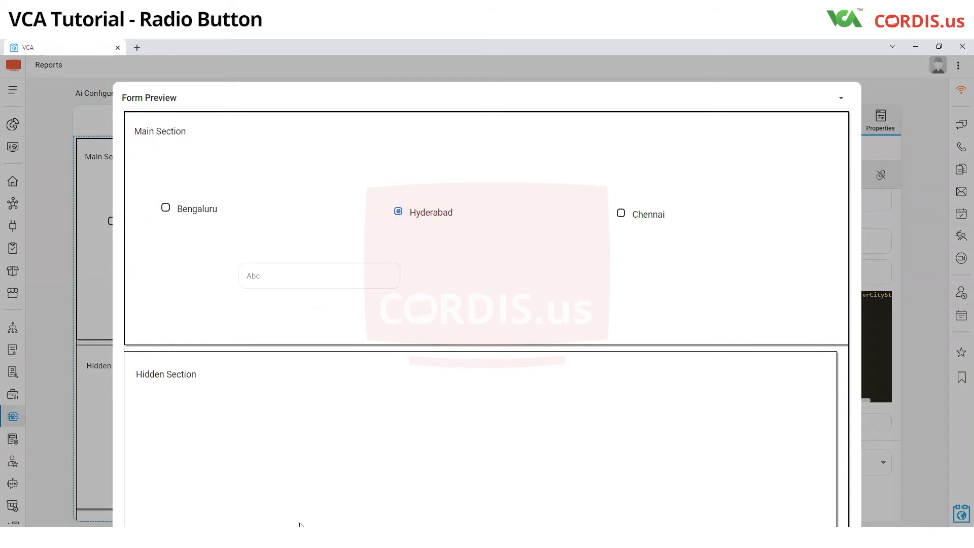
key("alt+Tab")
left_click(646, 248)
left_click(640, 216)
key("alt+Tab")
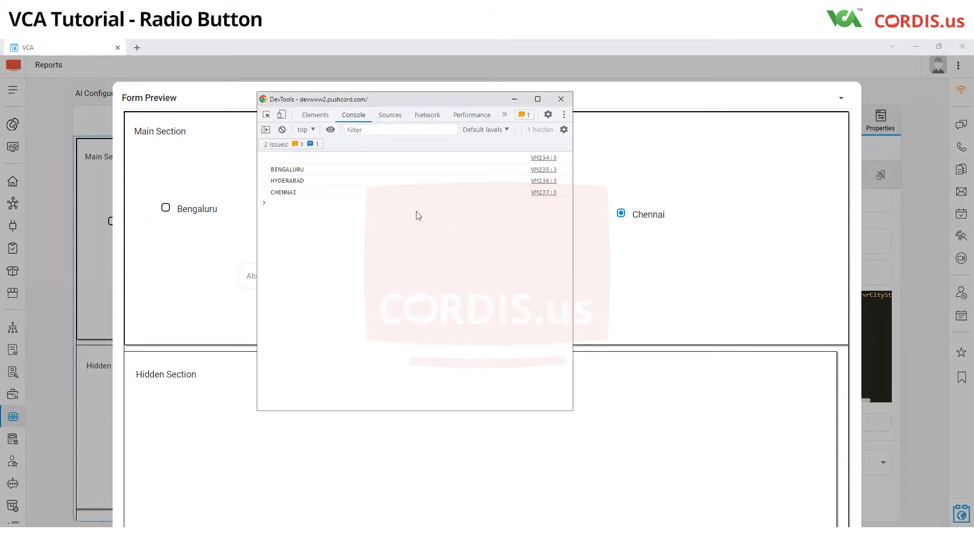
left_click(97, 279)
Step: Preview the form again, save it as Form3 and close the preview
left_click(669, 127)
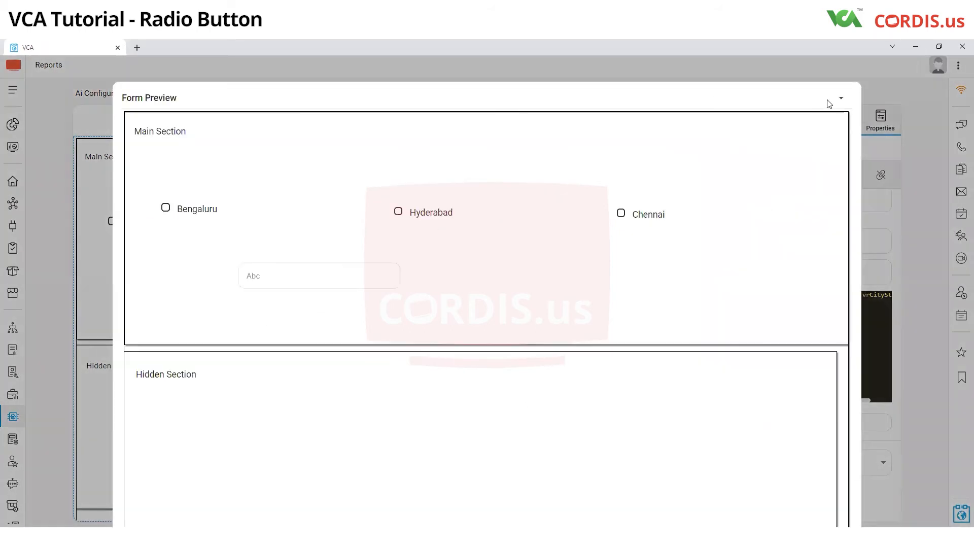
left_click(841, 98)
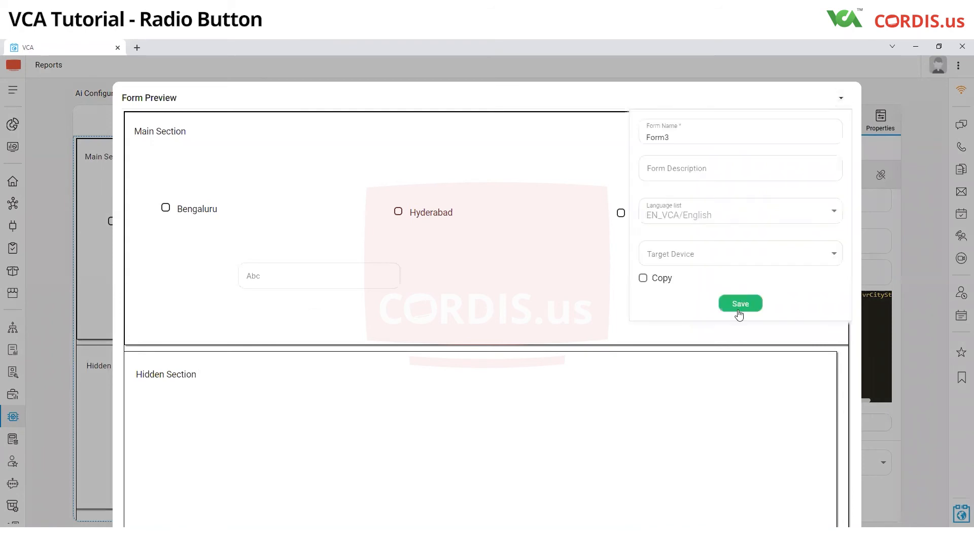
left_click(739, 306)
left_click(894, 263)
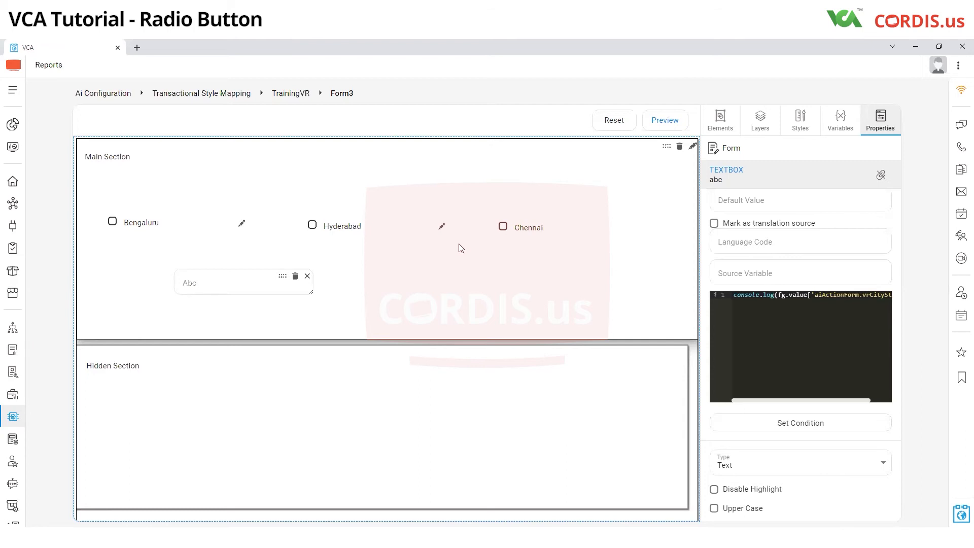
scroll(459, 247, "down", 1)
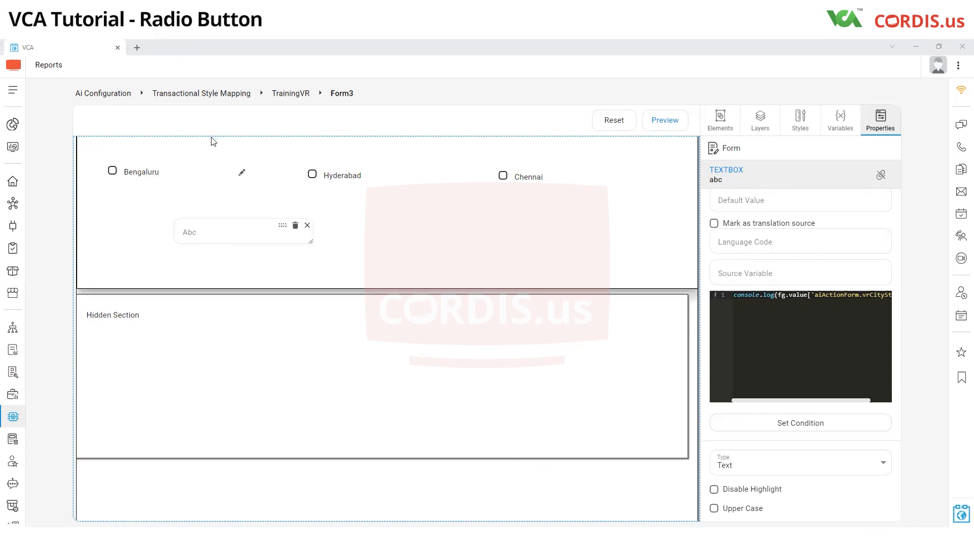
scroll(213, 142, "up", 2)
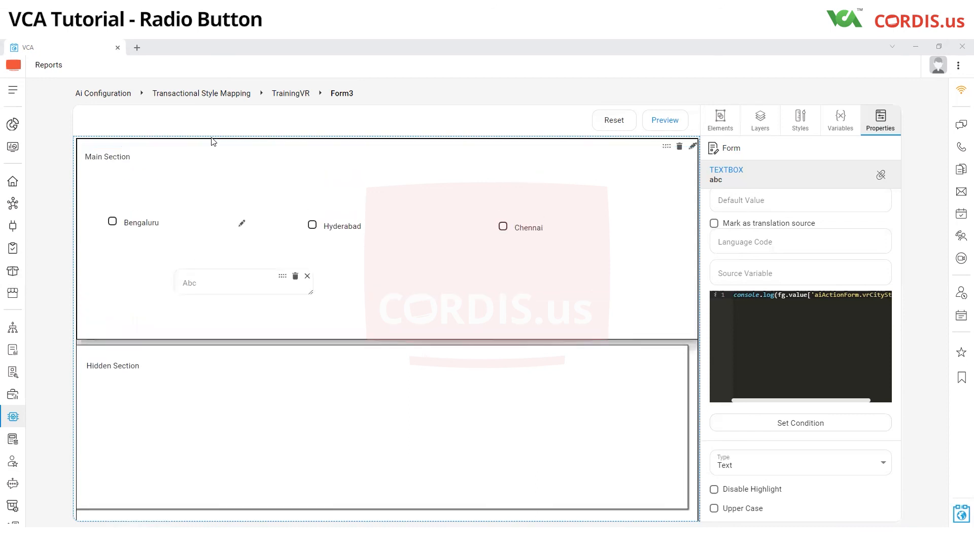
scroll(216, 152, "down", 5)
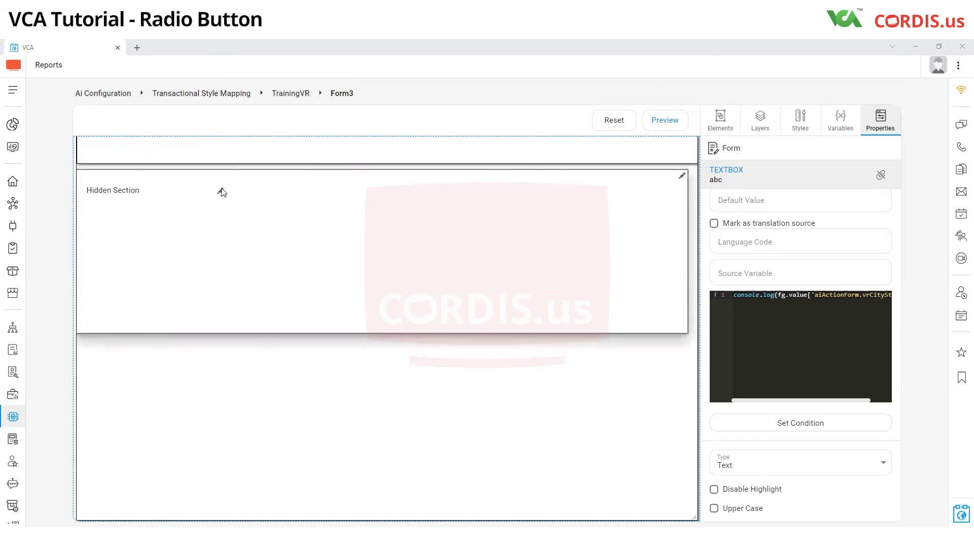
scroll(223, 191, "up", 5)
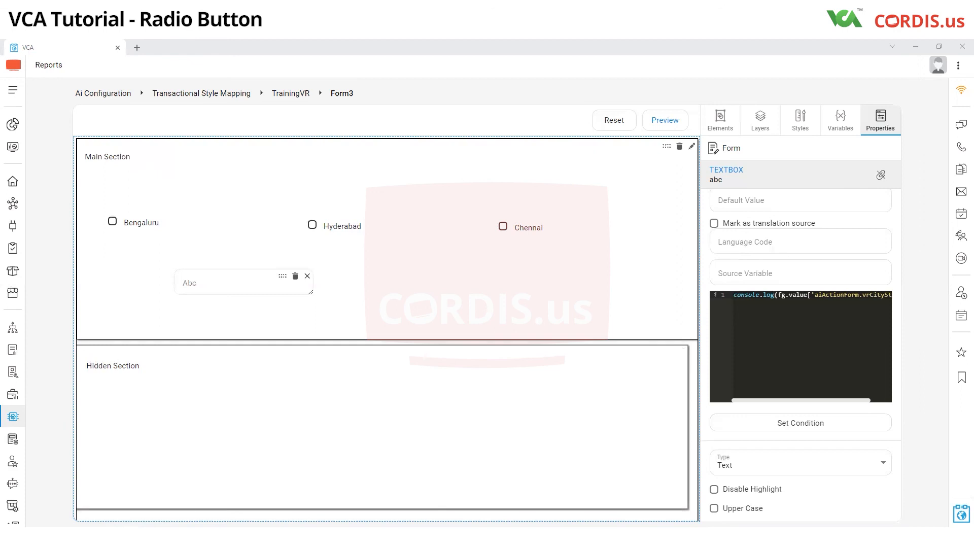
Step: Open My Drive on Google Drive in a new browser tab and go back to the new-tab page
mouse_move(112, 544)
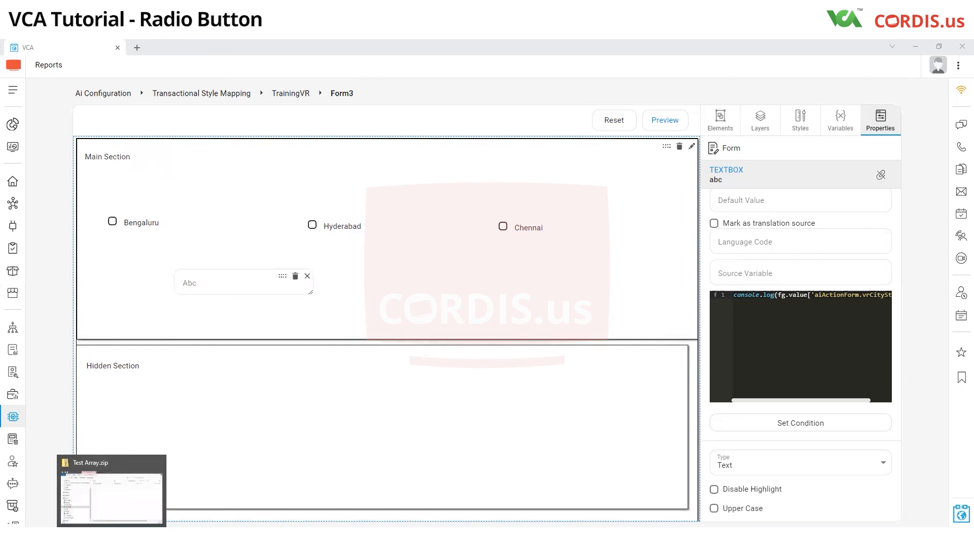
key("ctrl+t")
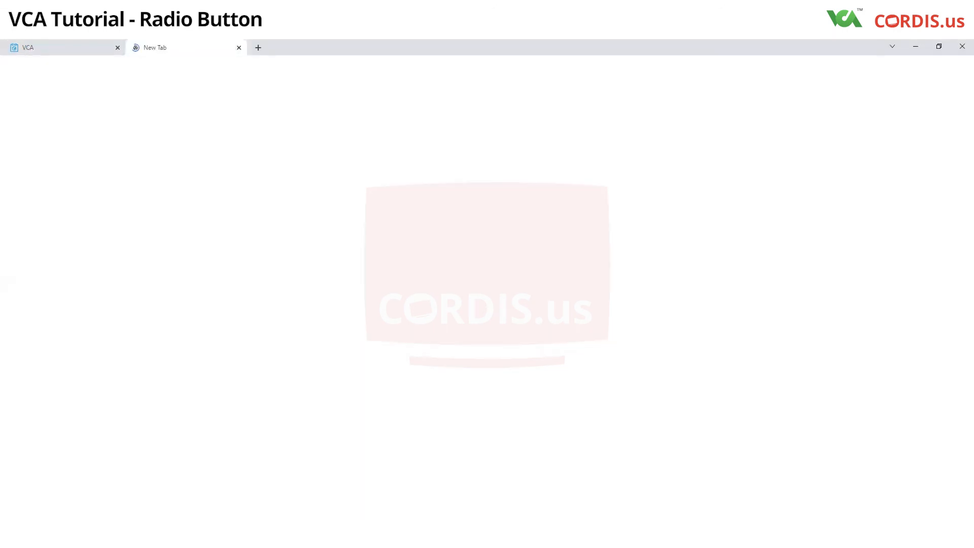
type("d")
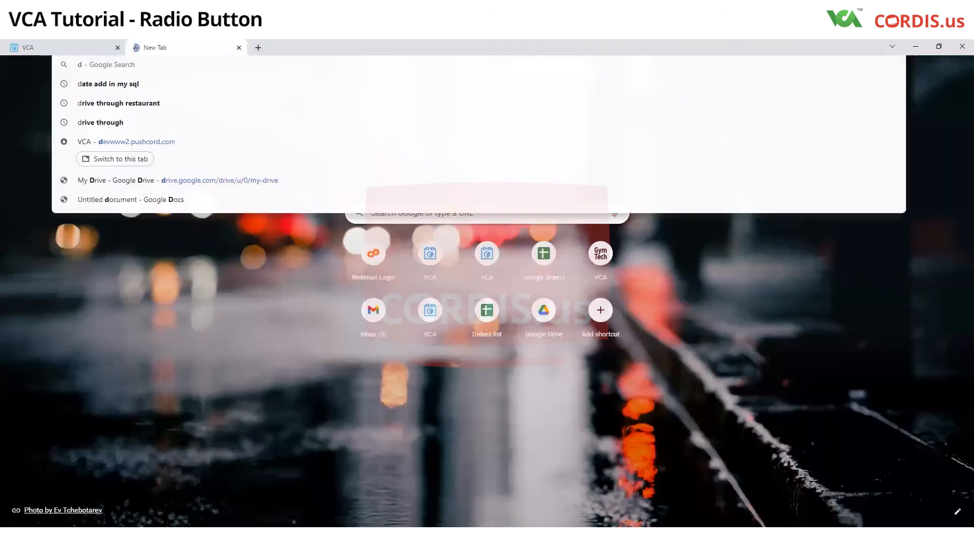
type("ri")
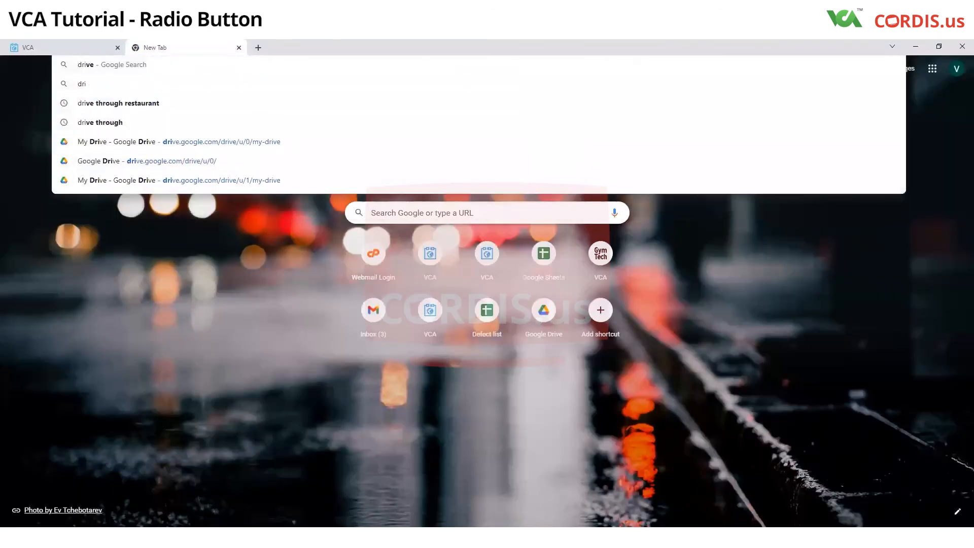
key("Return")
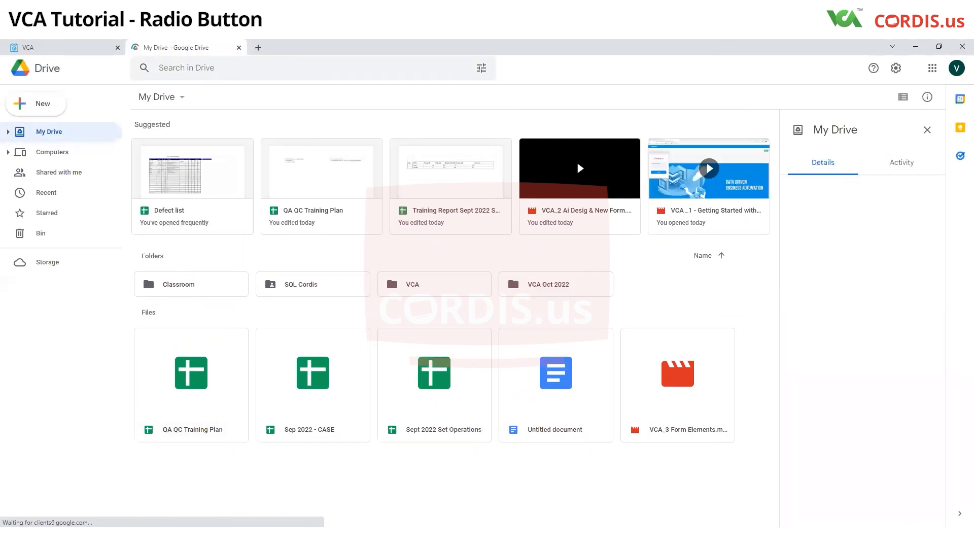
key("alt+Left")
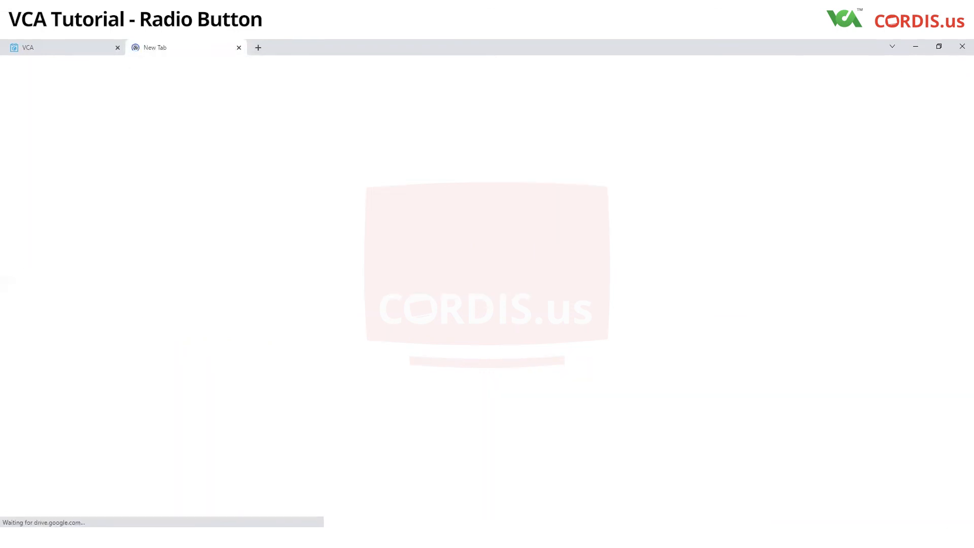